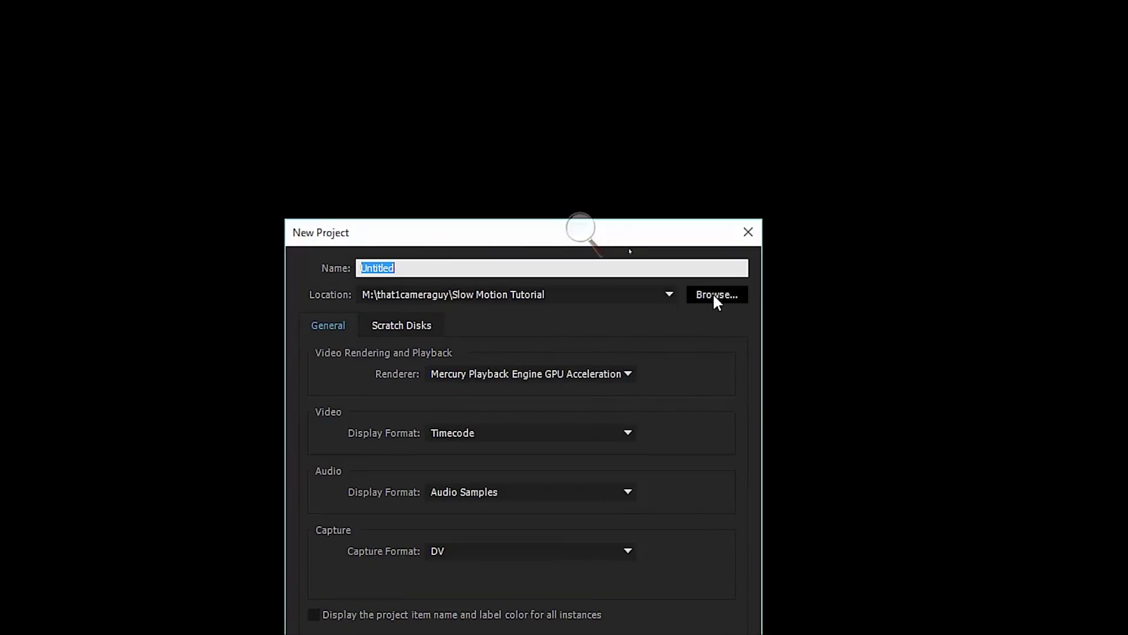
- Create the project 'Slow Motion Example' in the Slow Motion Tutorial folder
left_click(714, 294)
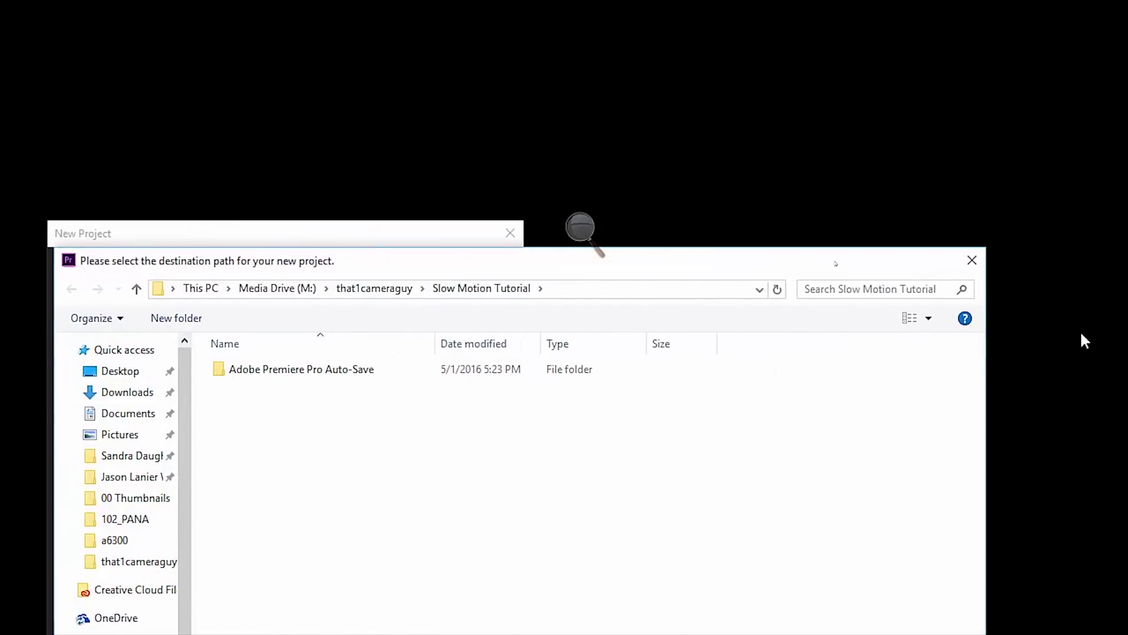
left_click(944, 263)
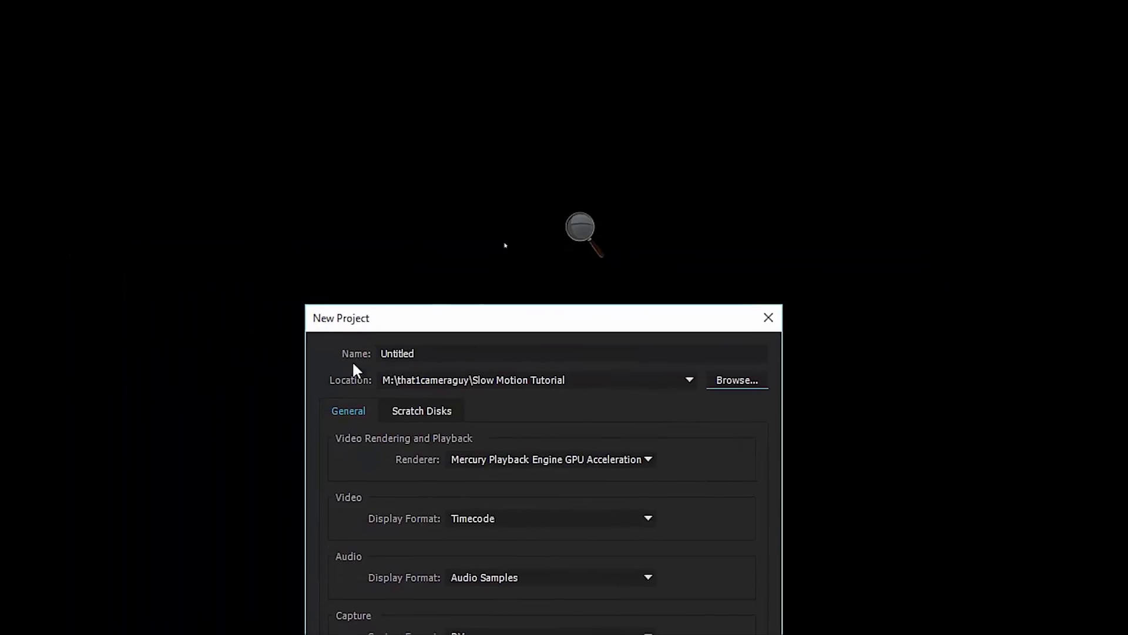
left_click_drag(159, 270, 33, 270)
type("Sl")
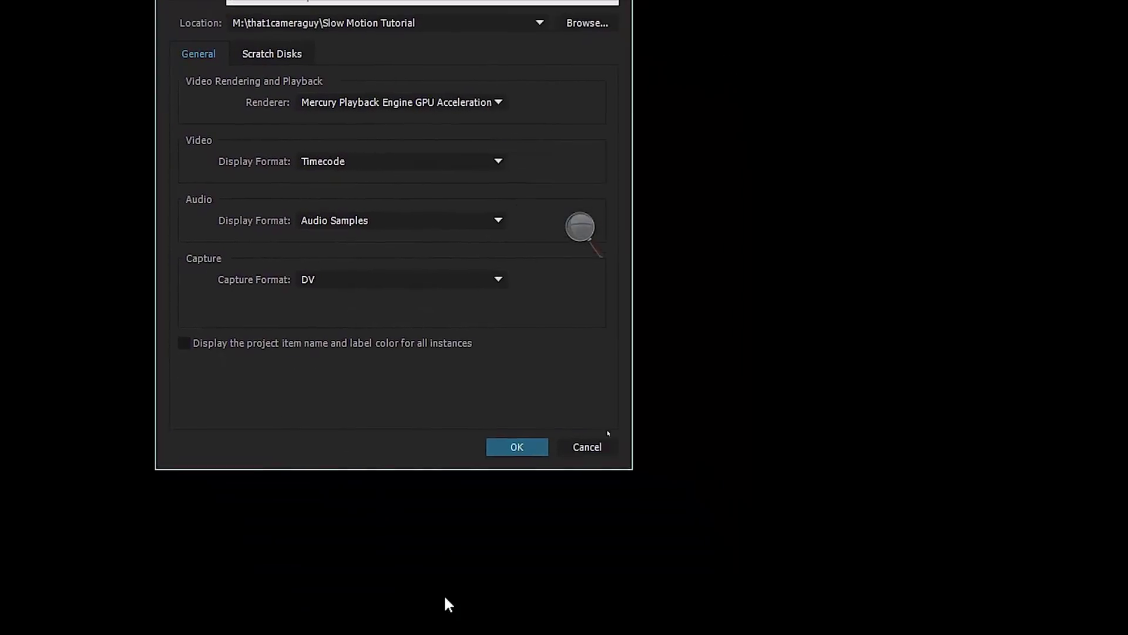
left_click(530, 447)
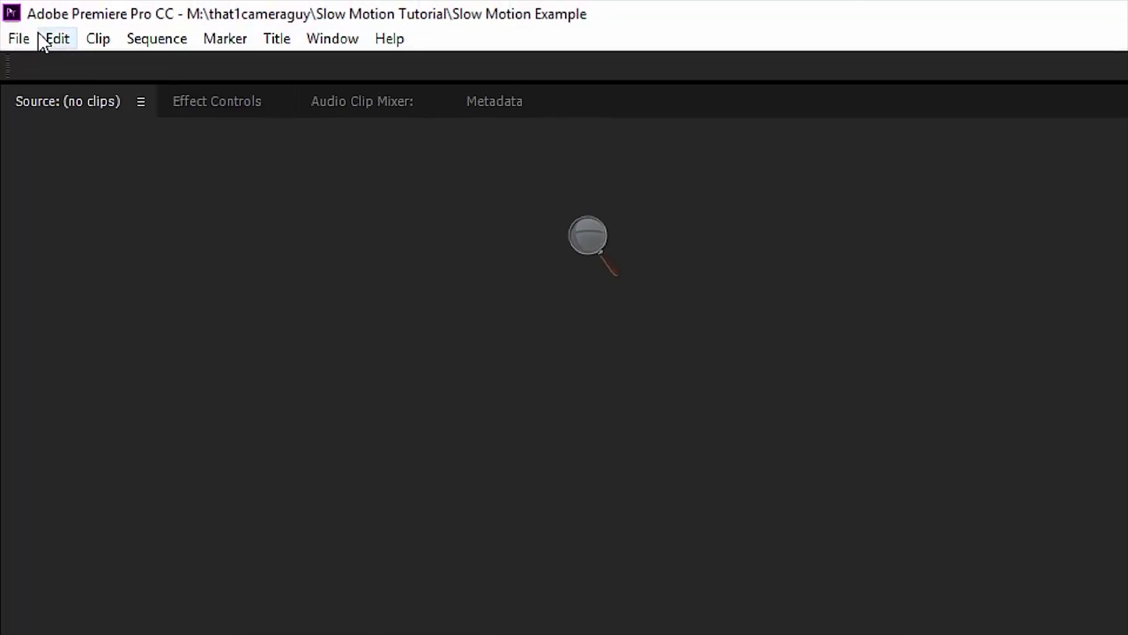
left_click(15, 40)
- Create Sequence 01 from the Digital SLR 1080p DSLR 1080p24 preset at 23.976 fps
mouse_move(26, 66)
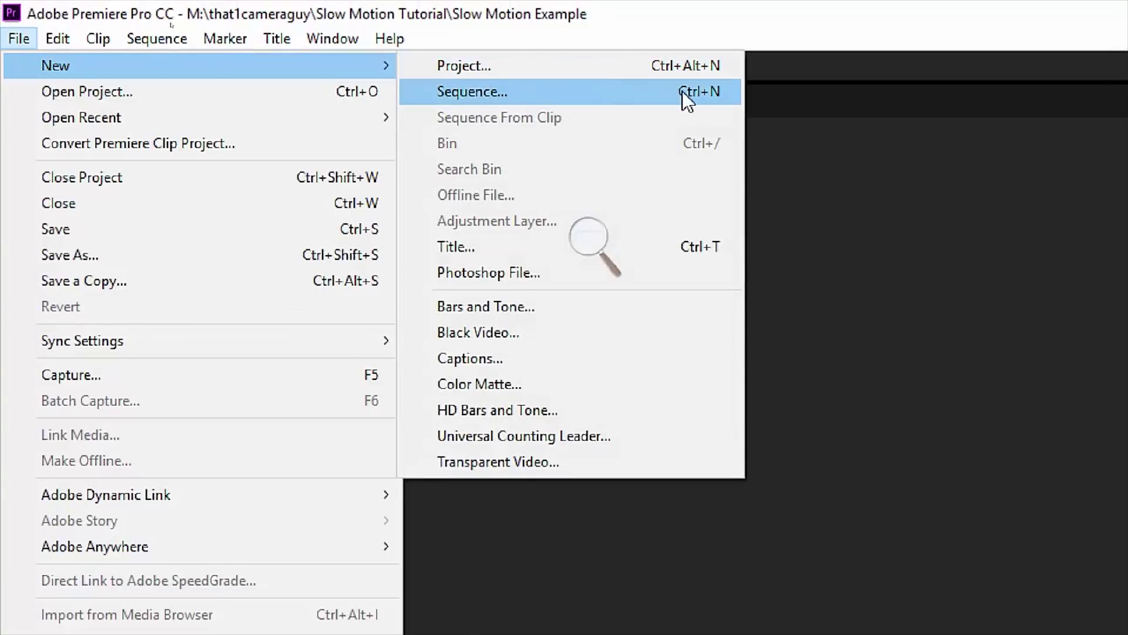
left_click(682, 90)
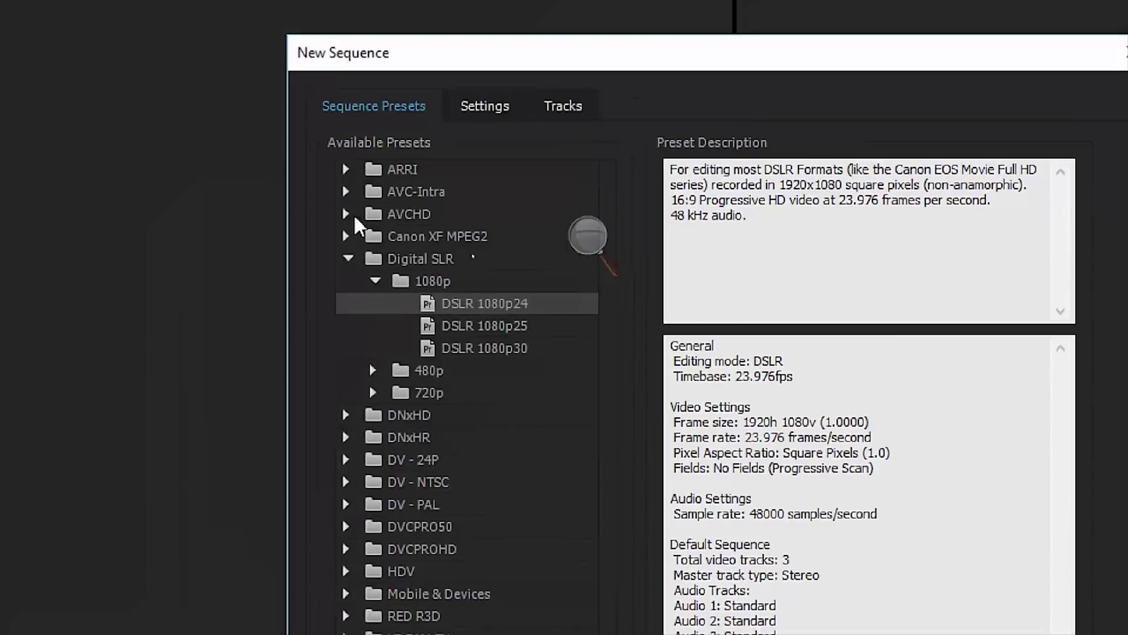
left_click(375, 281)
left_click(348, 259)
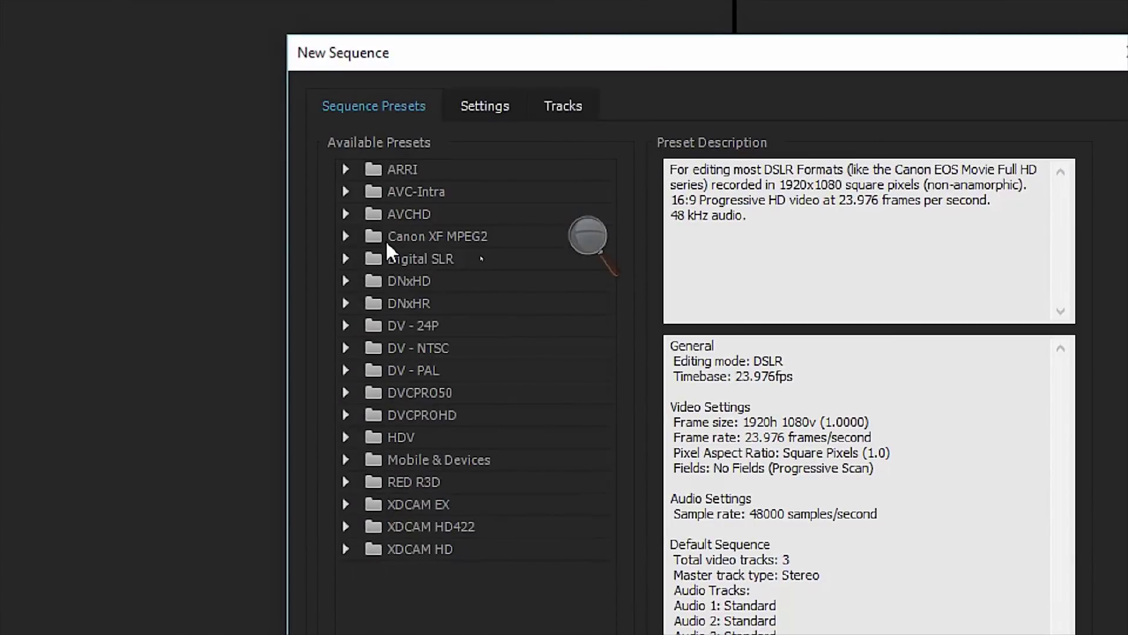
left_click(347, 259)
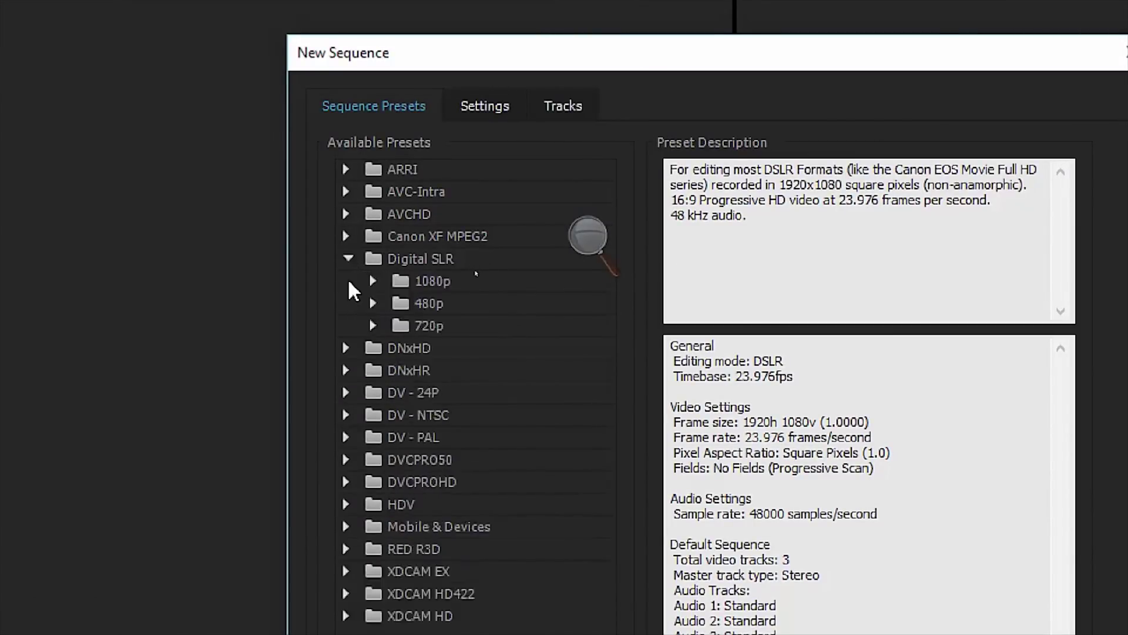
left_click(374, 281)
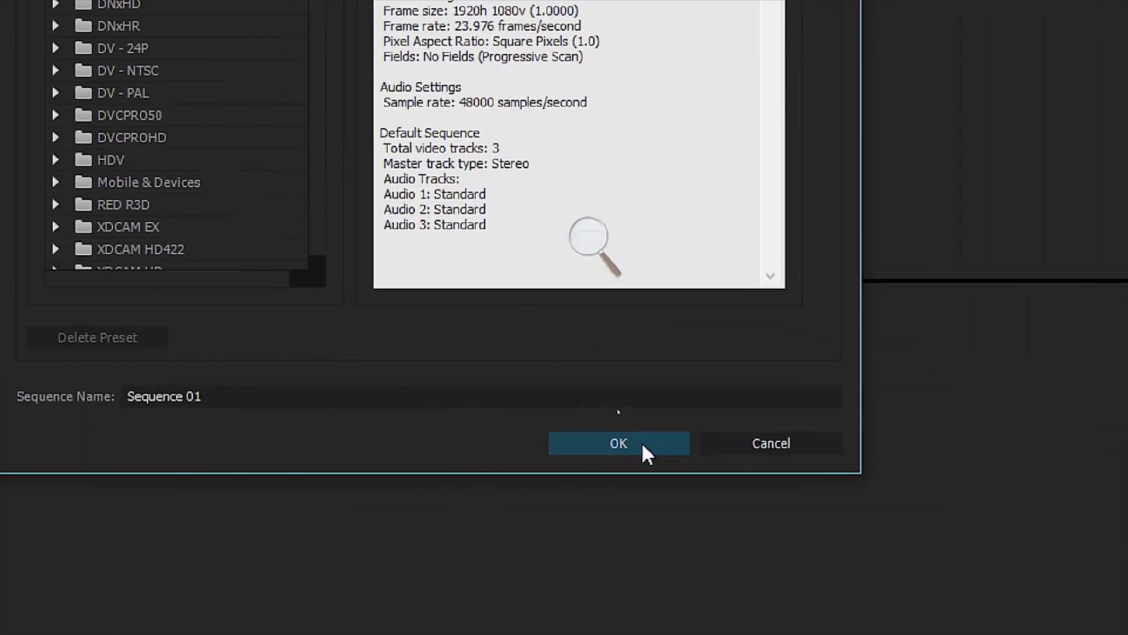
left_click(642, 444)
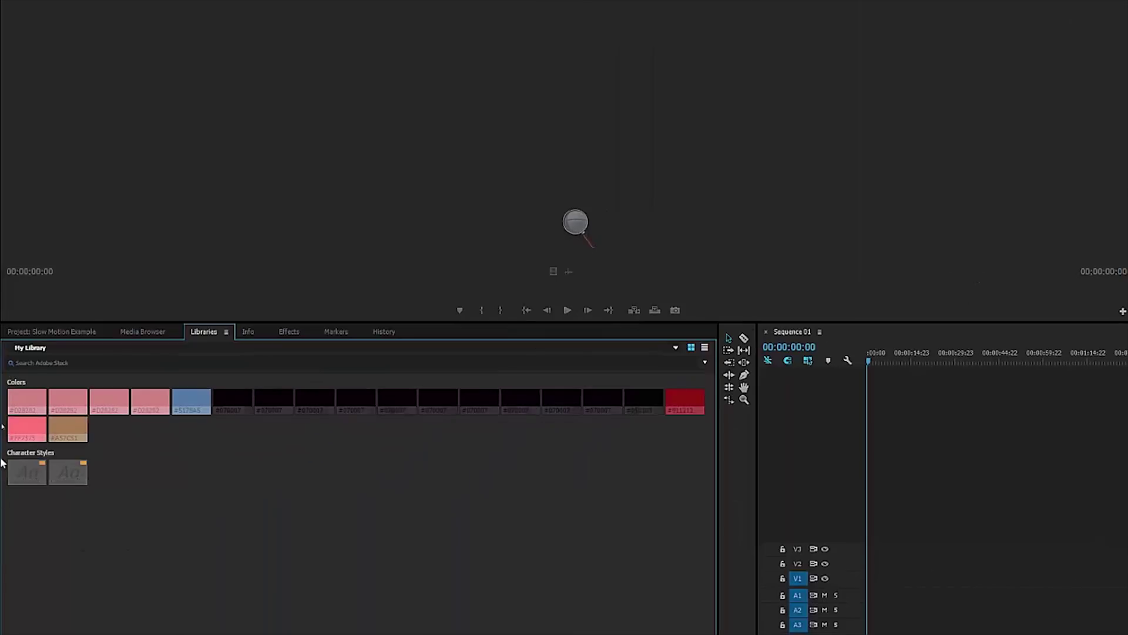
- Check the Media Browser, Libraries and Info panels, then return to the Project contents showing Sequence 01
key("grave")
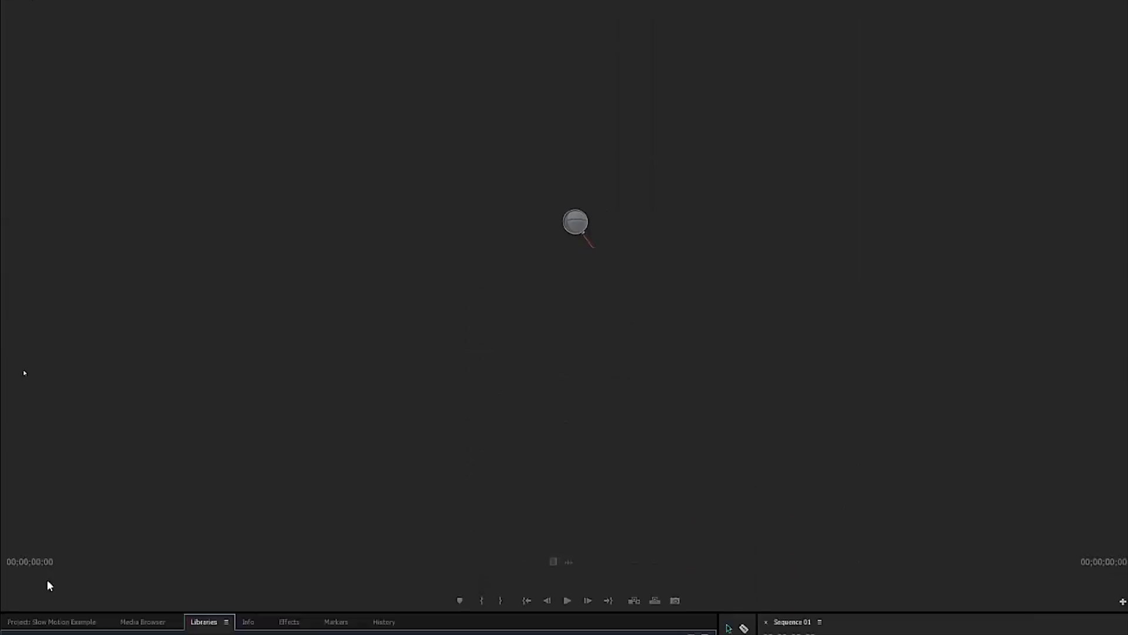
key("grave")
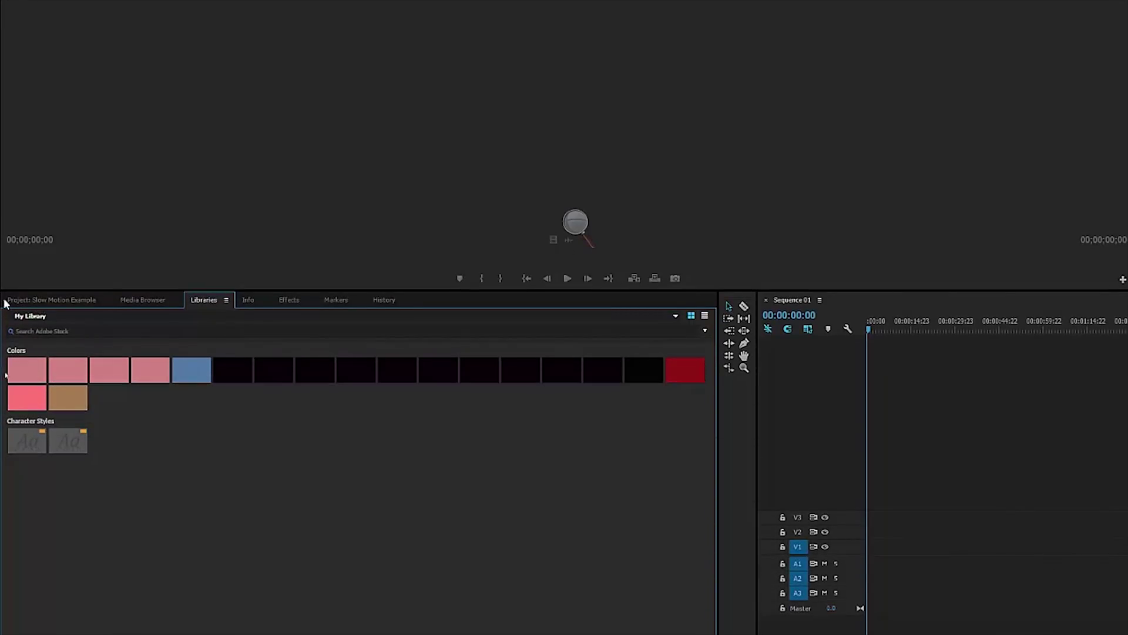
left_click(38, 299)
left_click(152, 300)
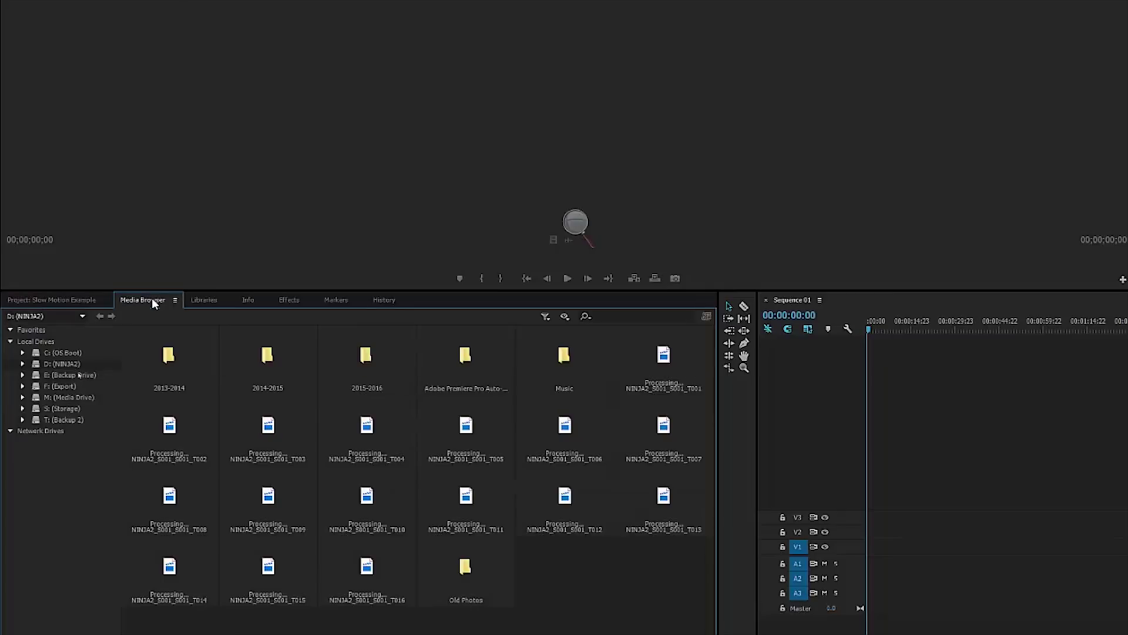
left_click(201, 299)
left_click(248, 300)
left_click(62, 301)
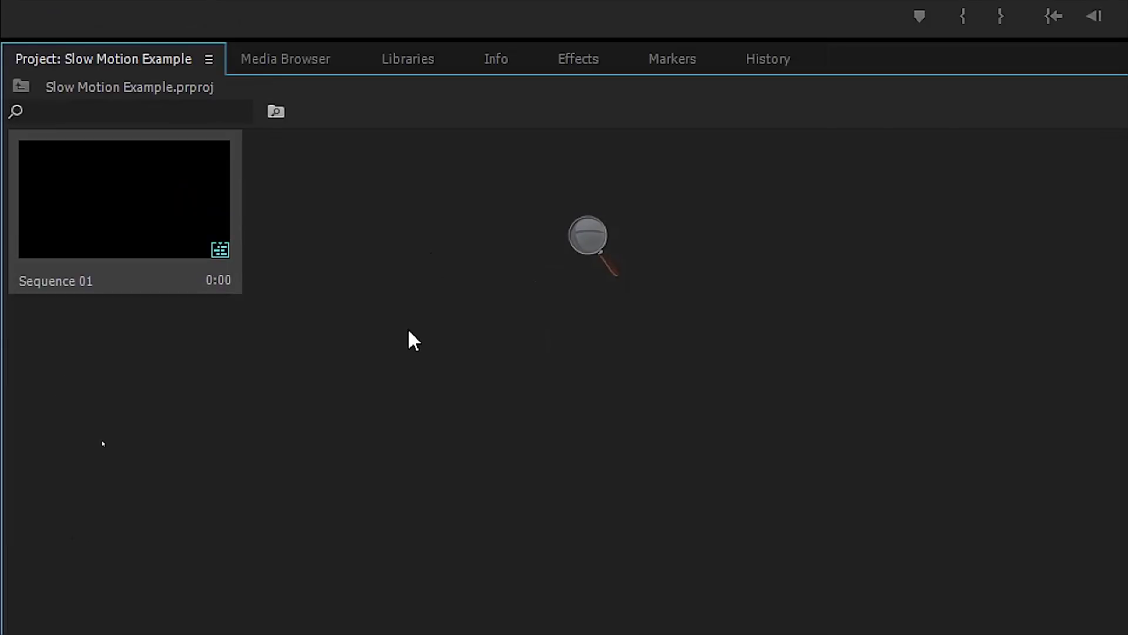
right_click(408, 331)
- Import 001.MP4 and 002.MP4 from the Downloadable Media folder into the project
left_click(557, 501)
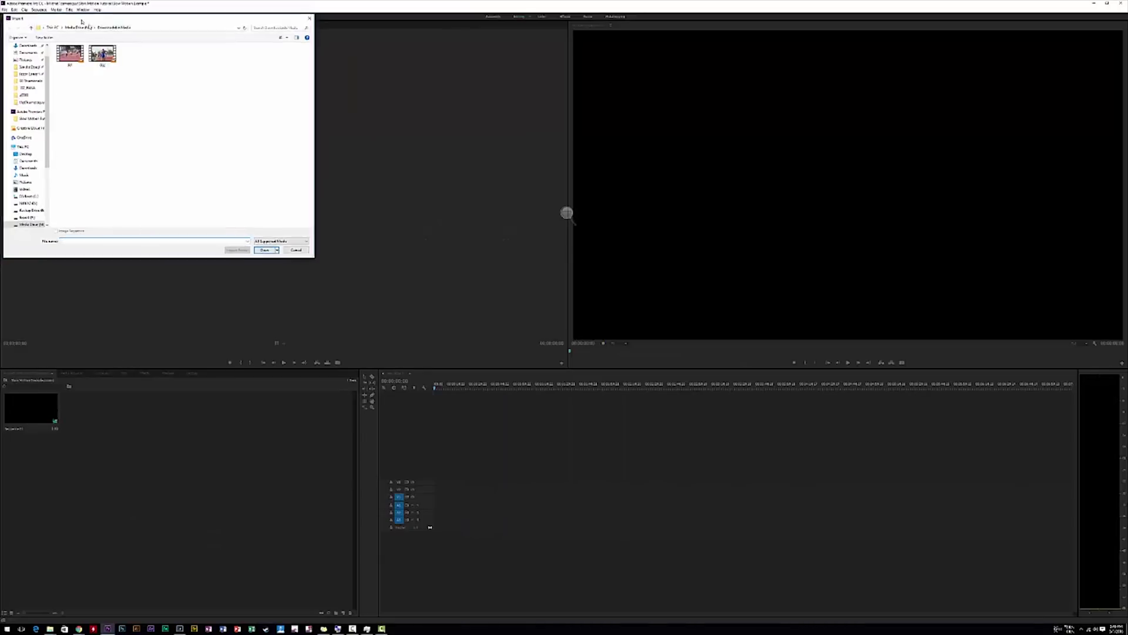
left_click_drag(99, 40, 343, 177)
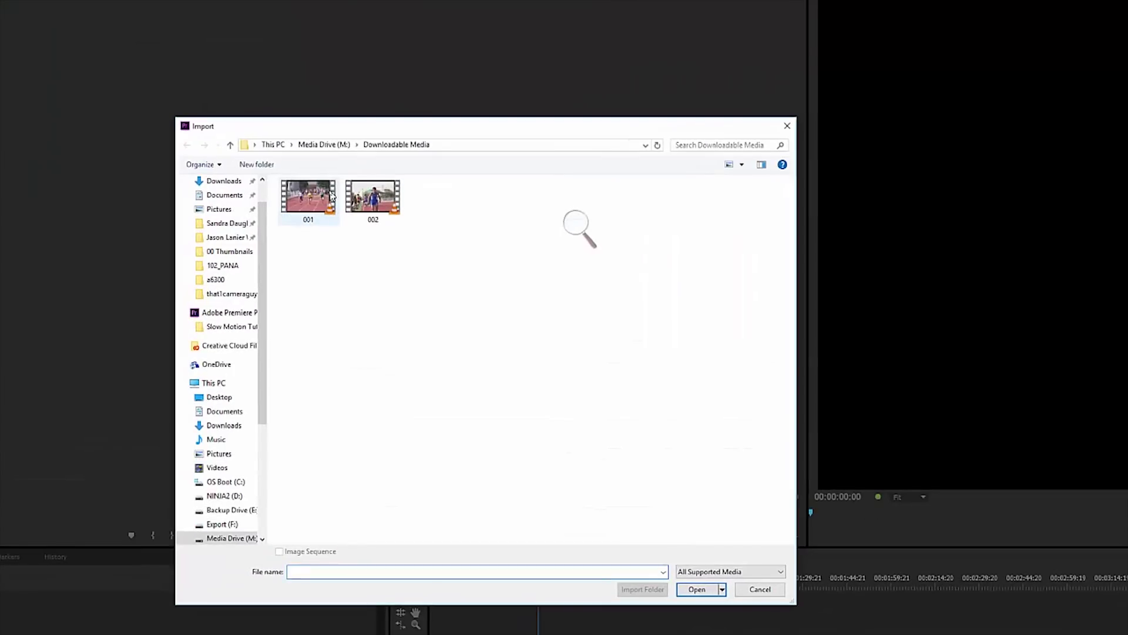
left_click_drag(452, 237, 281, 179)
left_click_drag(531, 307, 304, 206)
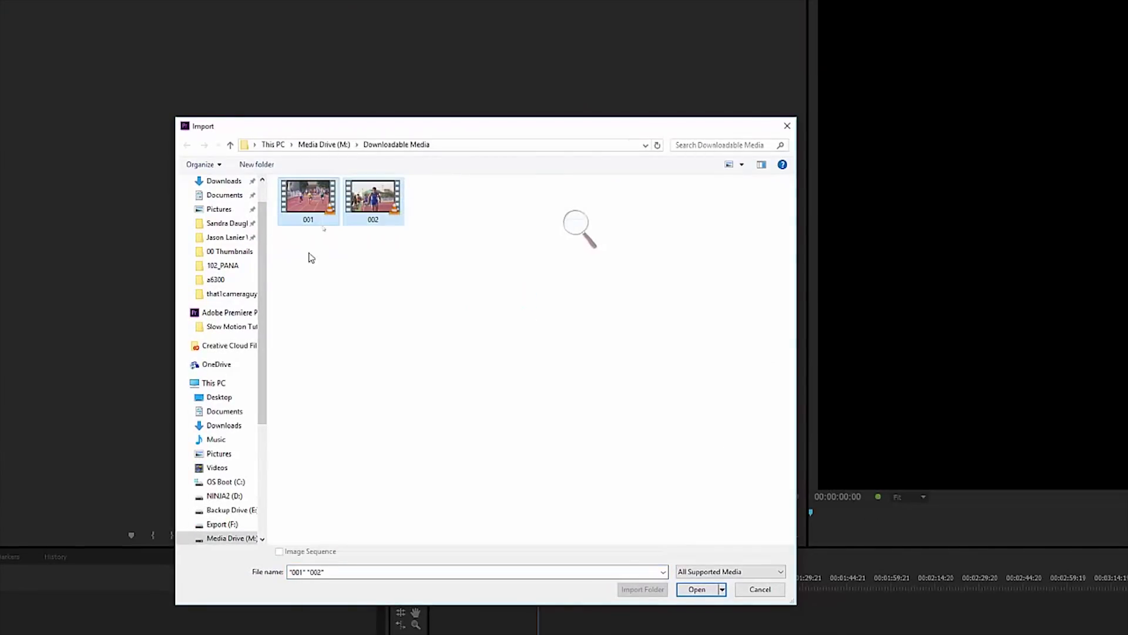
left_click(313, 197)
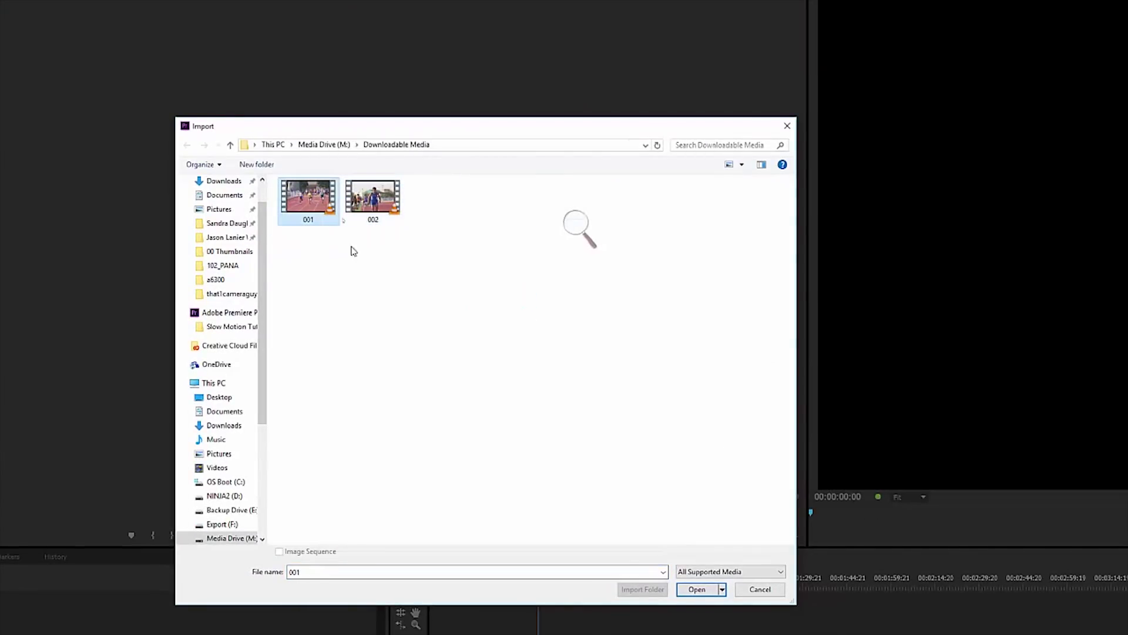
left_click(388, 215, "ctrl")
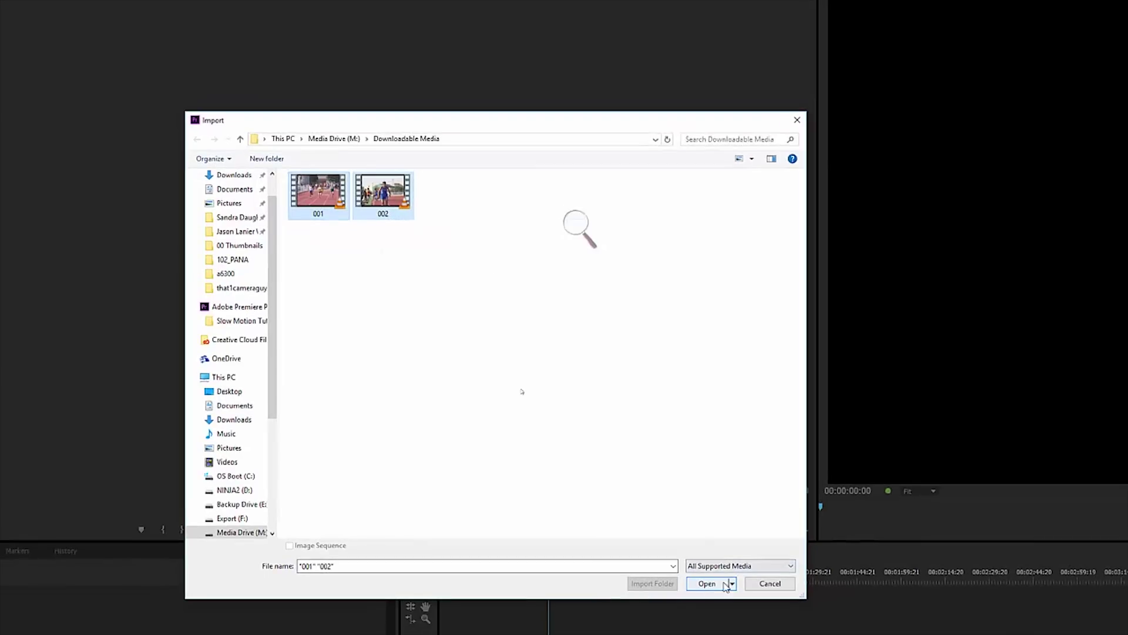
left_click(708, 584)
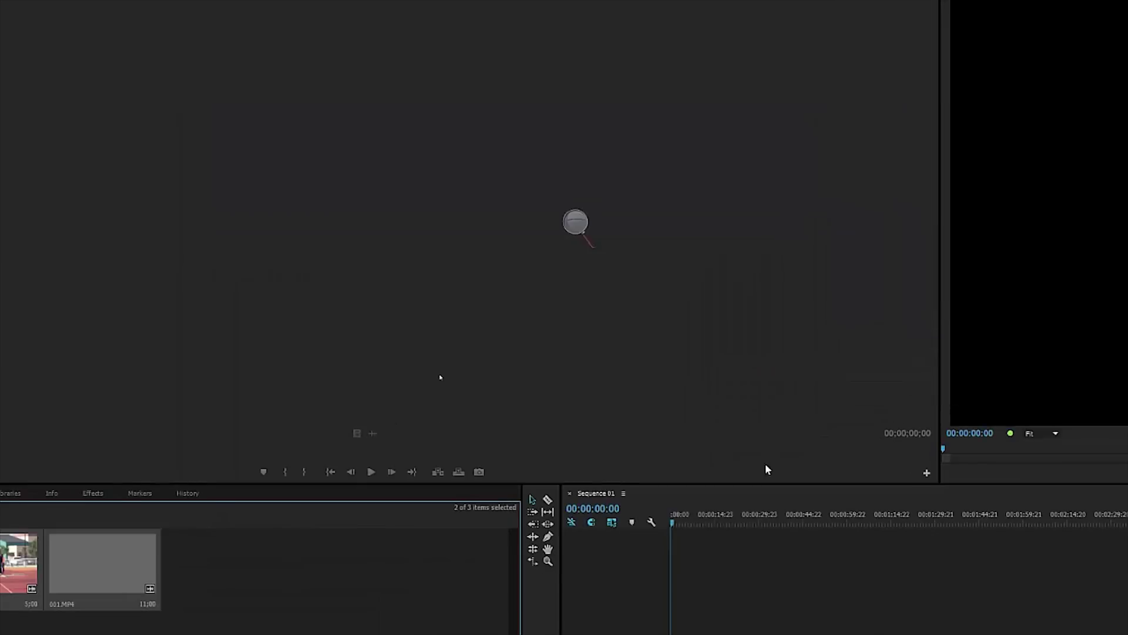
left_click(184, 476)
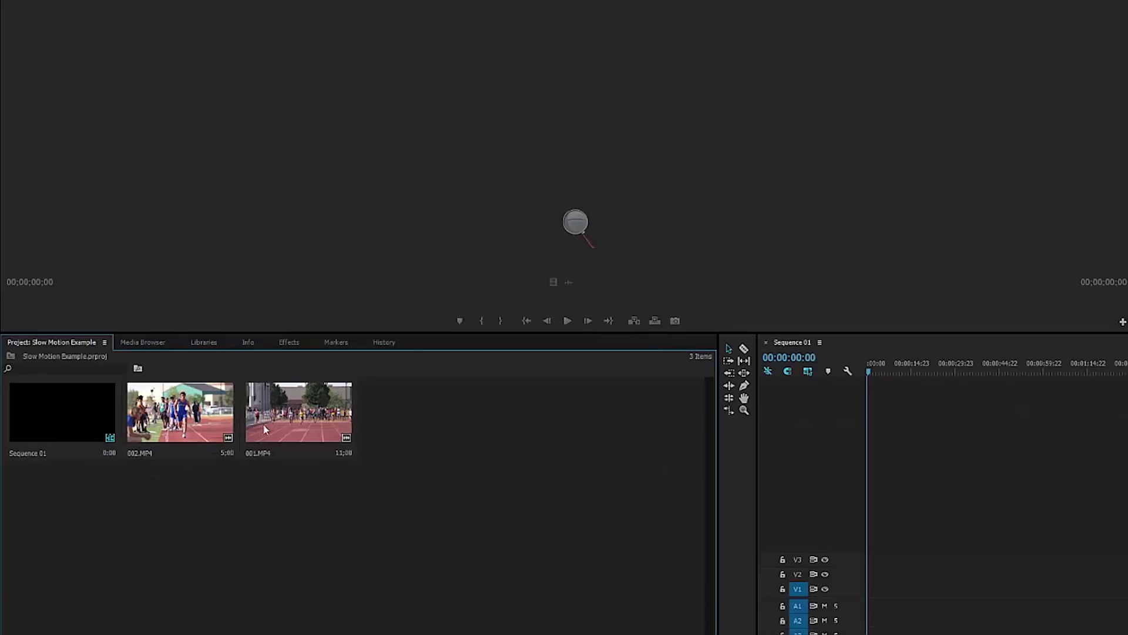
- Place 001.MP4 at the start of Sequence 01, keeping the existing sequence settings
mouse_move(249, 458)
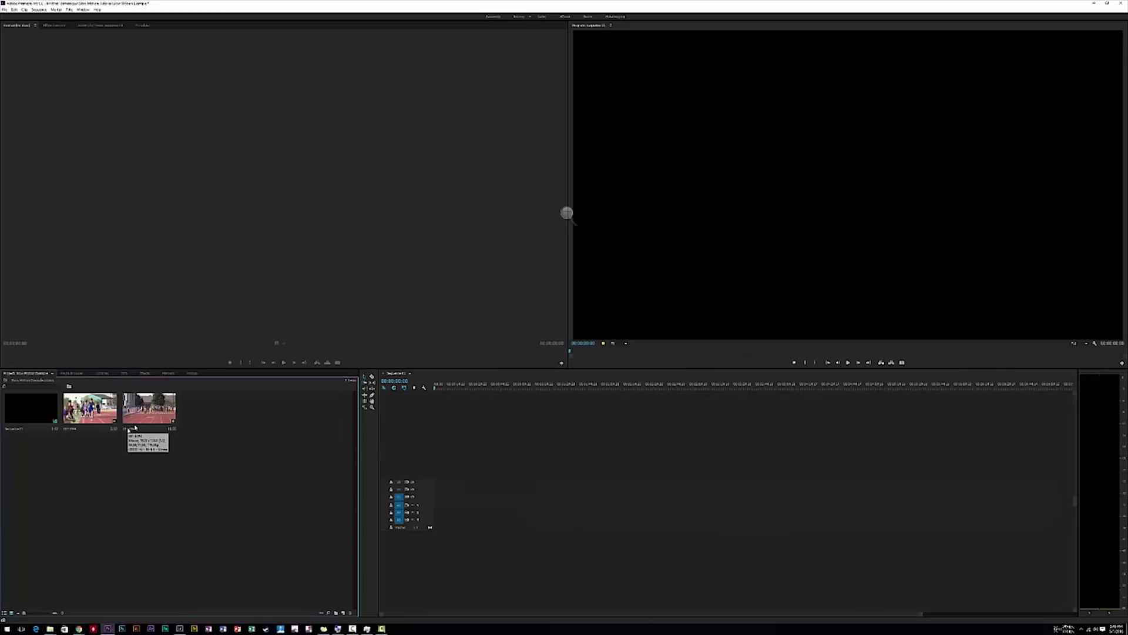
left_click(137, 416)
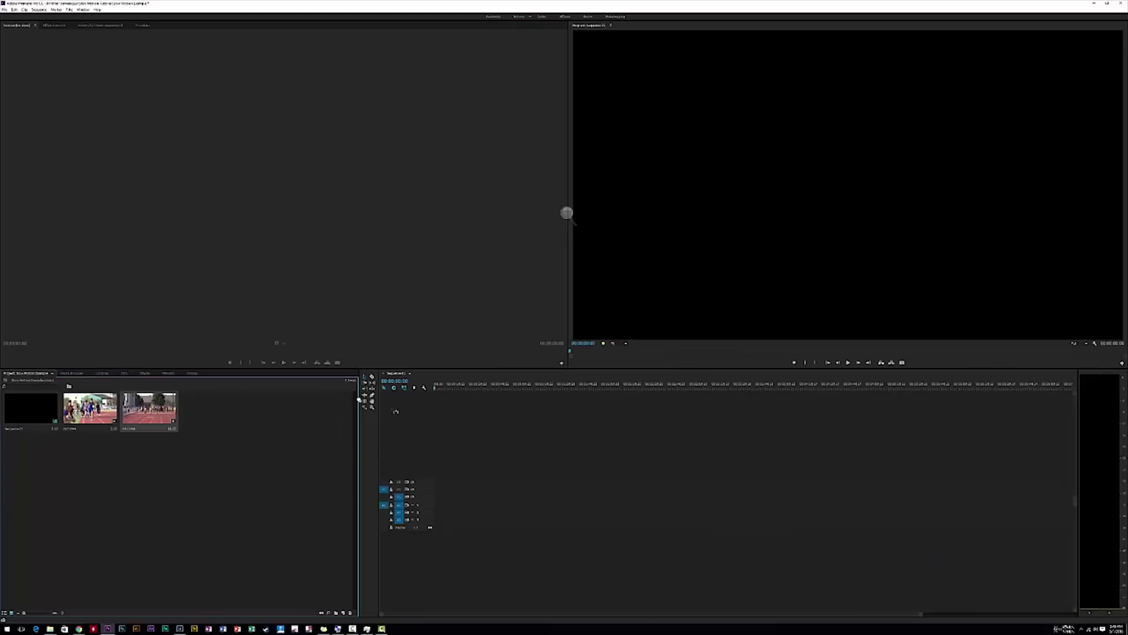
left_click_drag(395, 411, 435, 504)
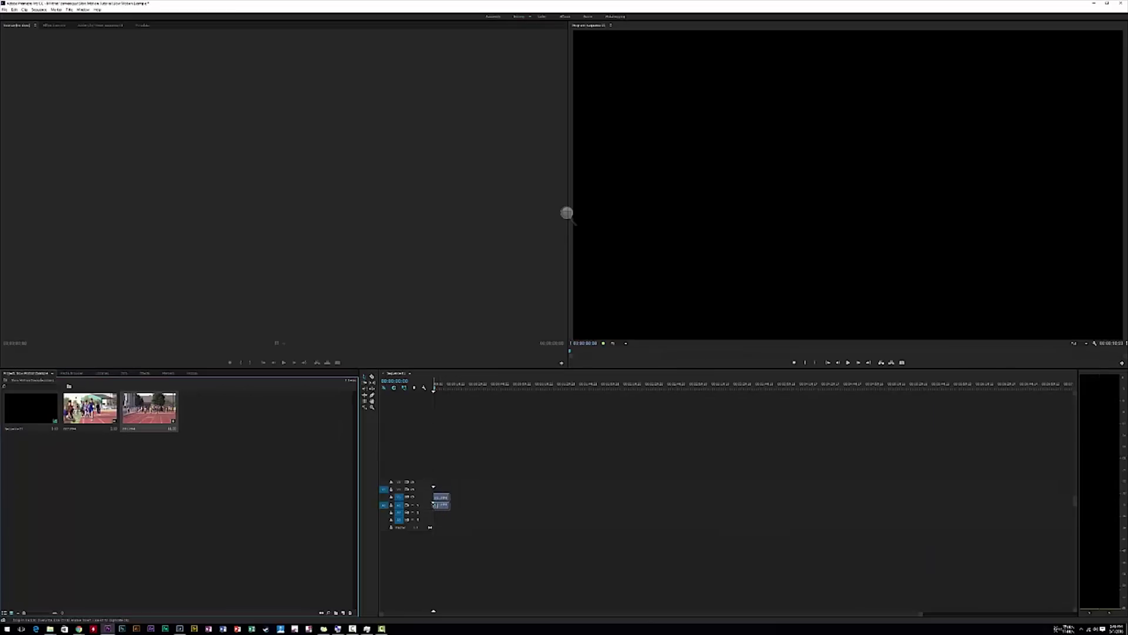
left_click_drag(406, 498, 438, 498)
left_click_drag(438, 498, 438, 498)
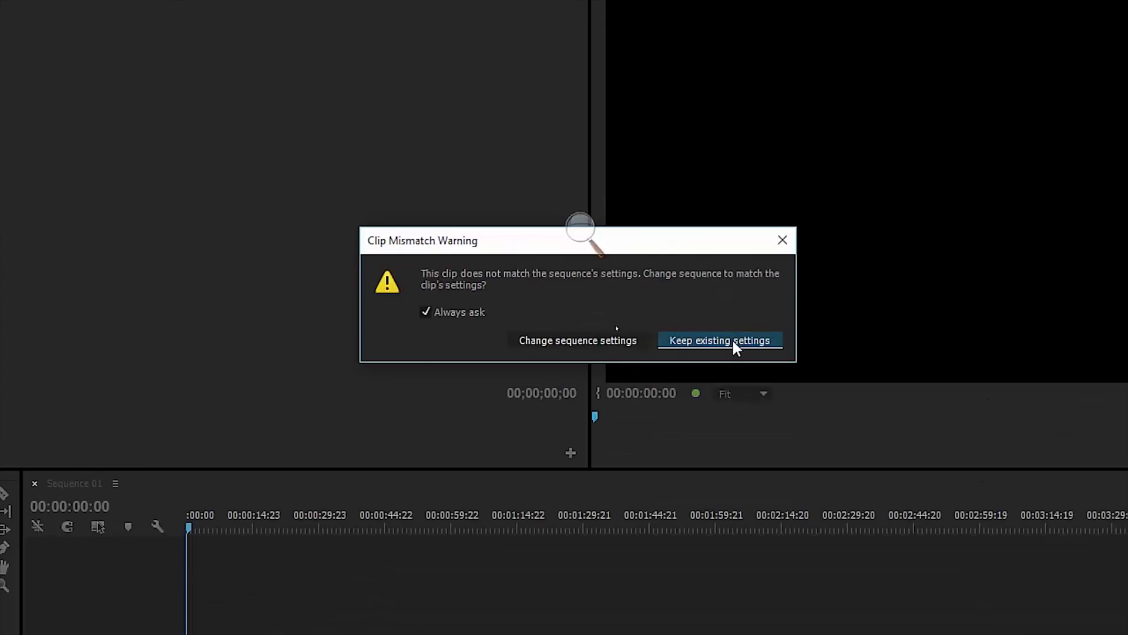
left_click(735, 345)
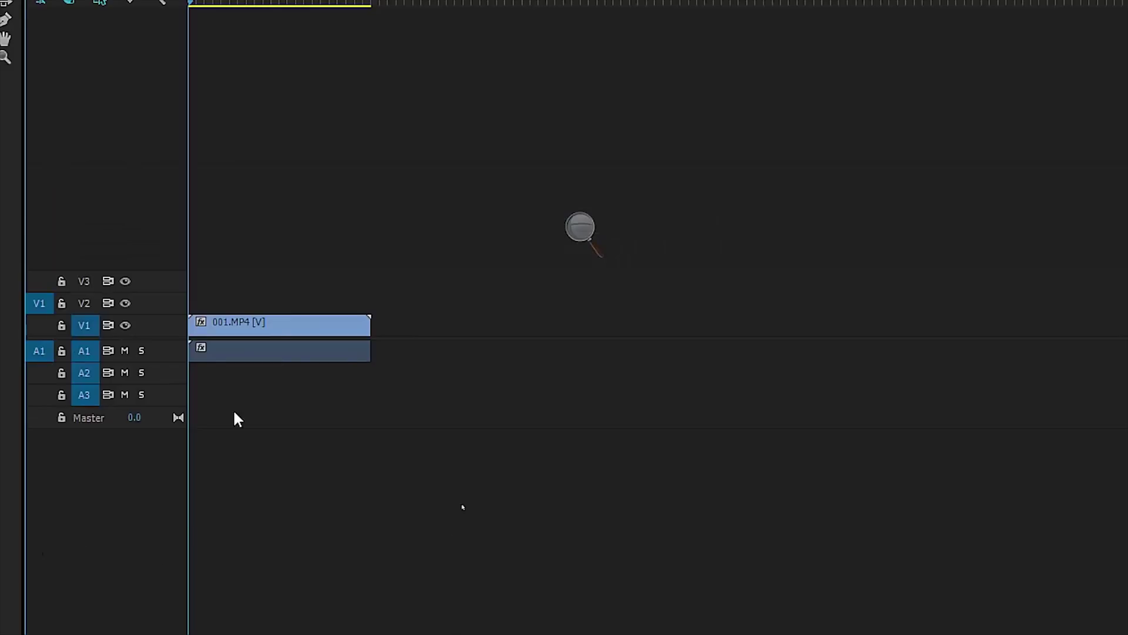
- Enlarge the V1 and A1 tracks to show clip thumbnails and the audio waveform
left_click_drag(551, 577, 423, 584)
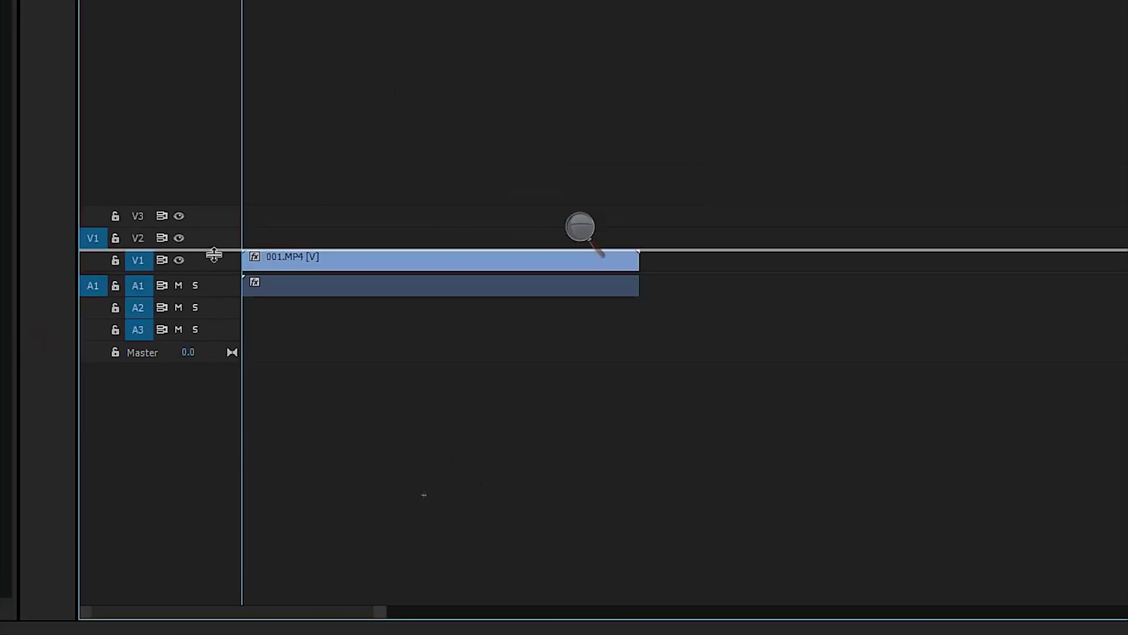
left_click_drag(216, 237, 220, 193)
left_click_drag(216, 295, 220, 318)
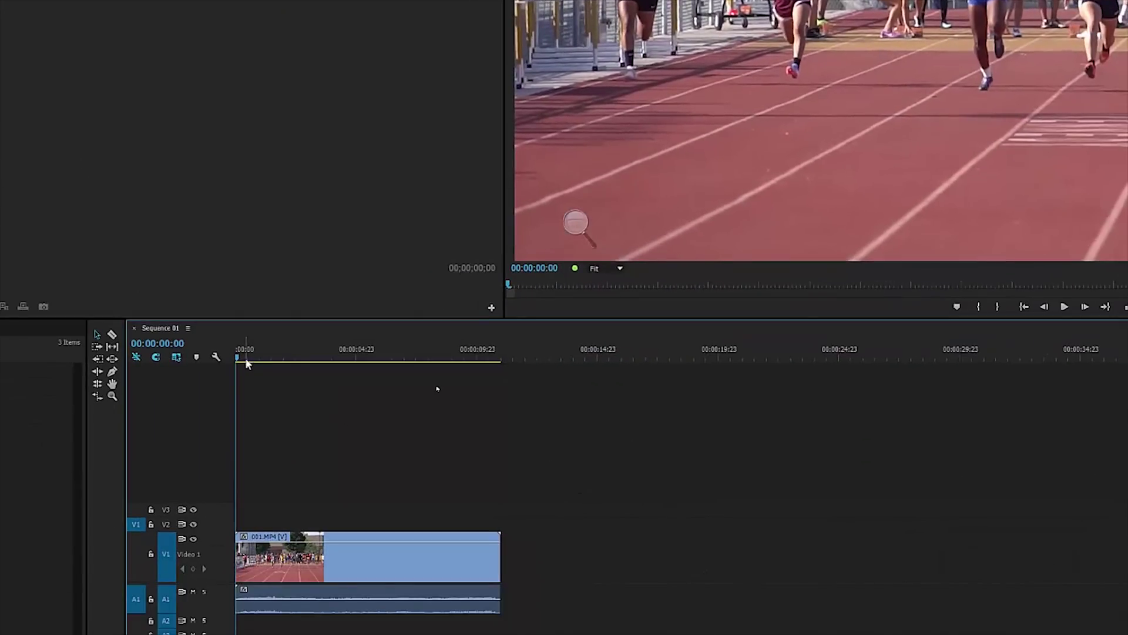
- Play back the clip and park the playhead at 00:00:03:00
left_click_drag(247, 365, 241, 365)
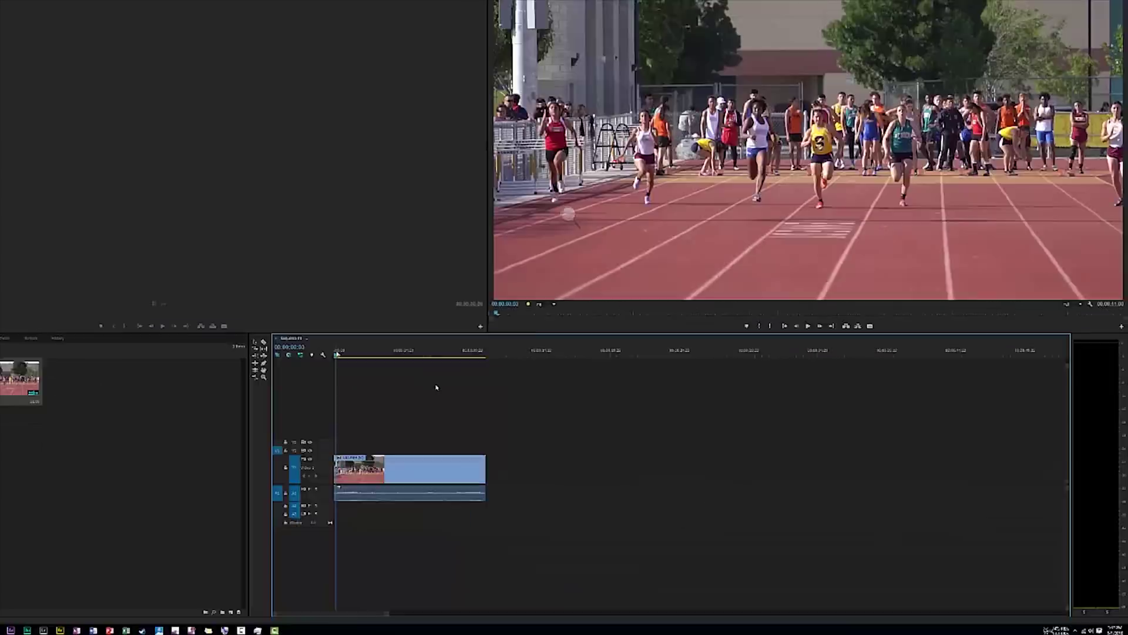
key("space")
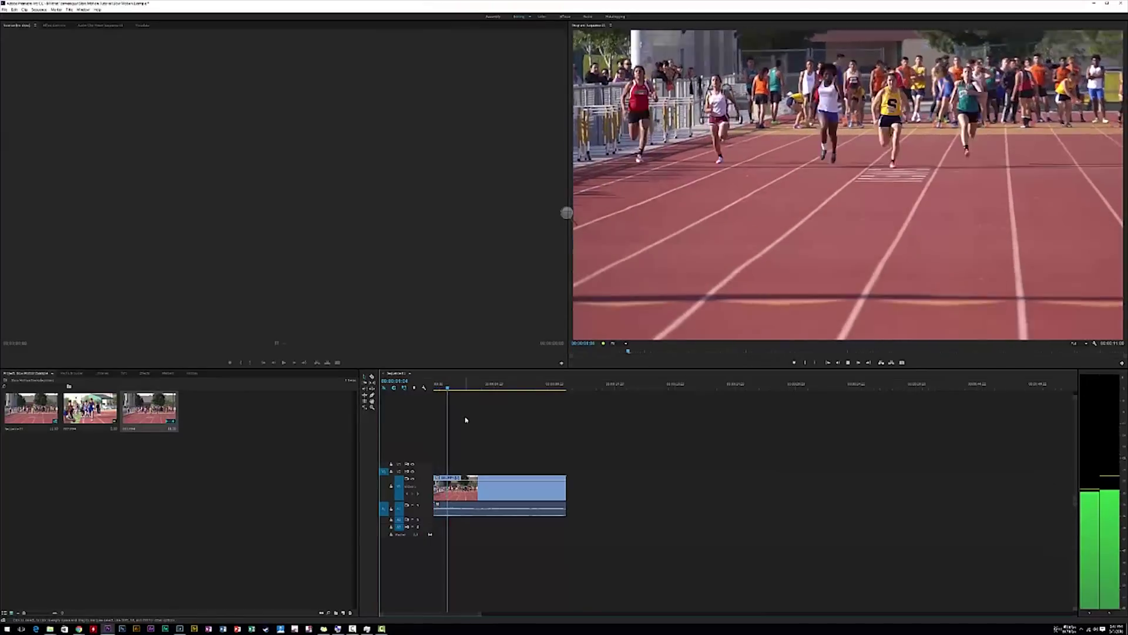
key("space")
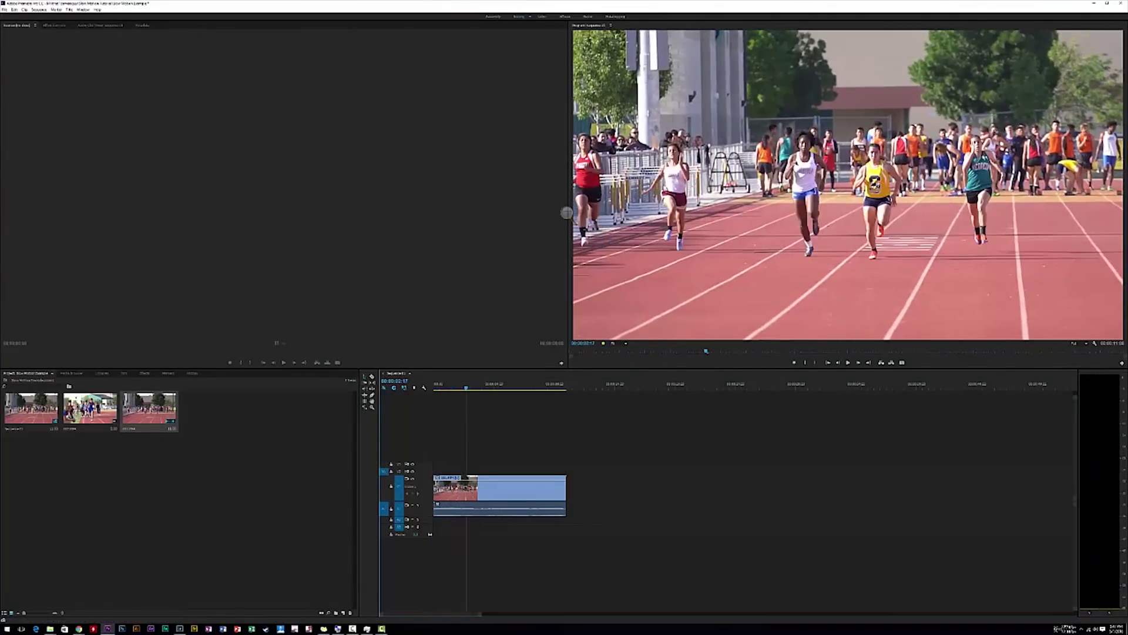
key("space")
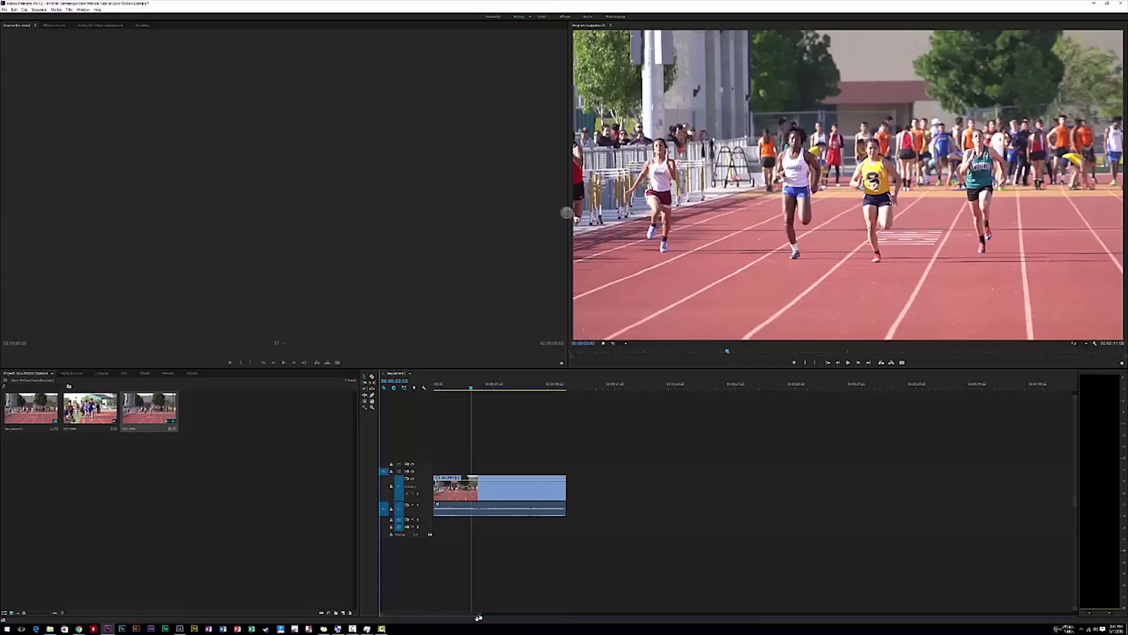
scroll(579, 401, "up", 4)
mouse_move(547, 390)
left_mouse_down()
mouse_move(529, 389)
mouse_move(540, 388)
left_mouse_up()
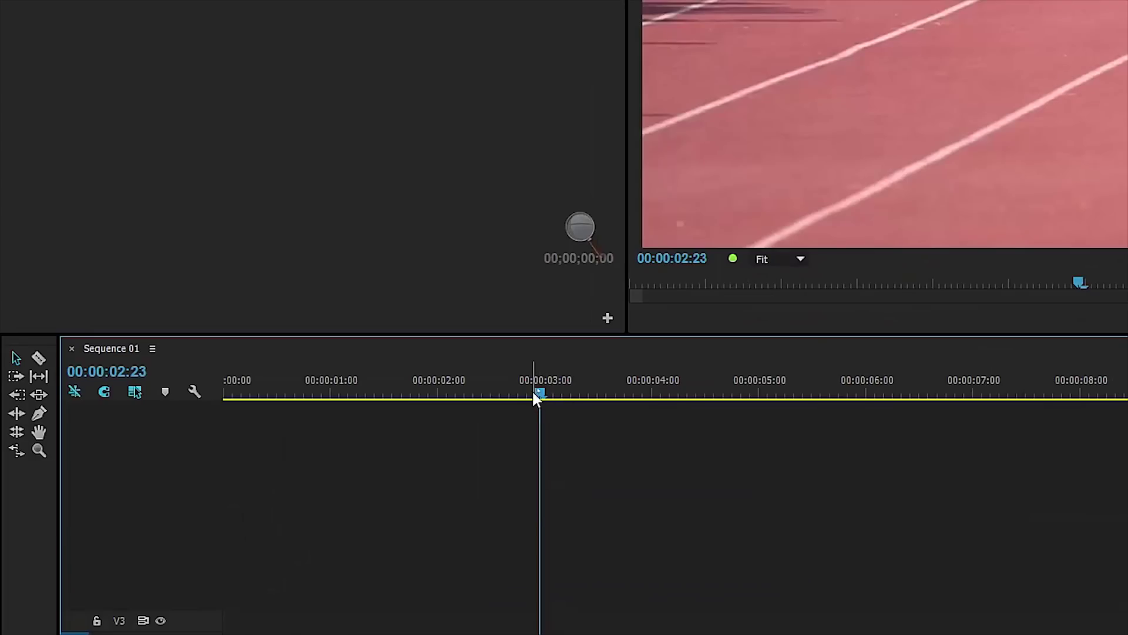
left_click_drag(534, 393, 544, 389)
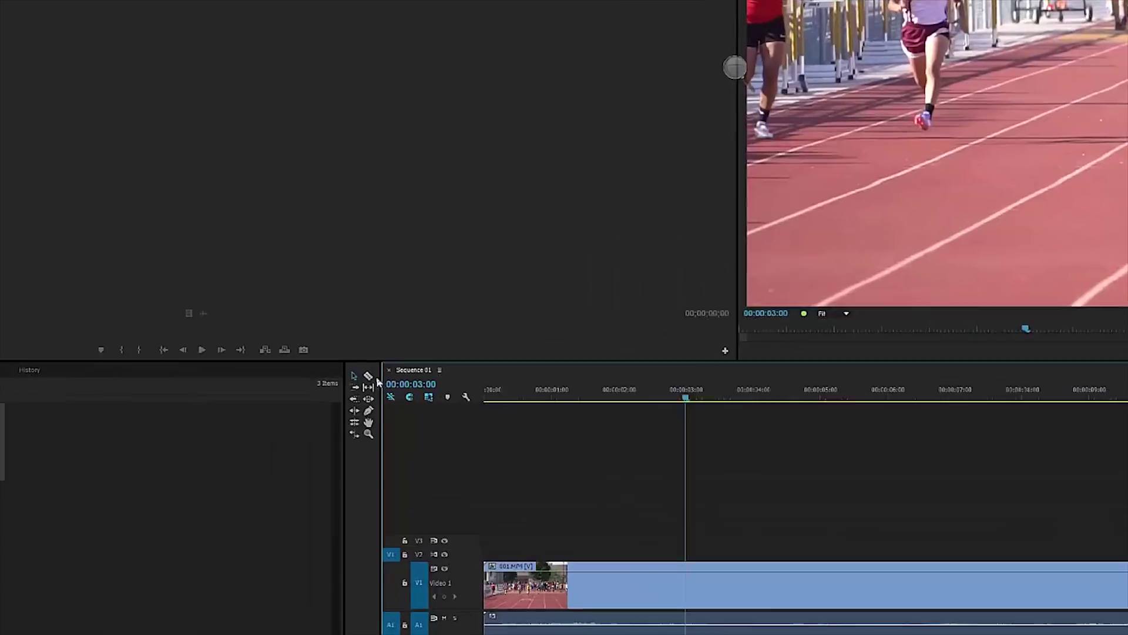
- Cut 001.MP4 at 00:00:03:00 and ripple-delete the first three-second piece
left_click(363, 375)
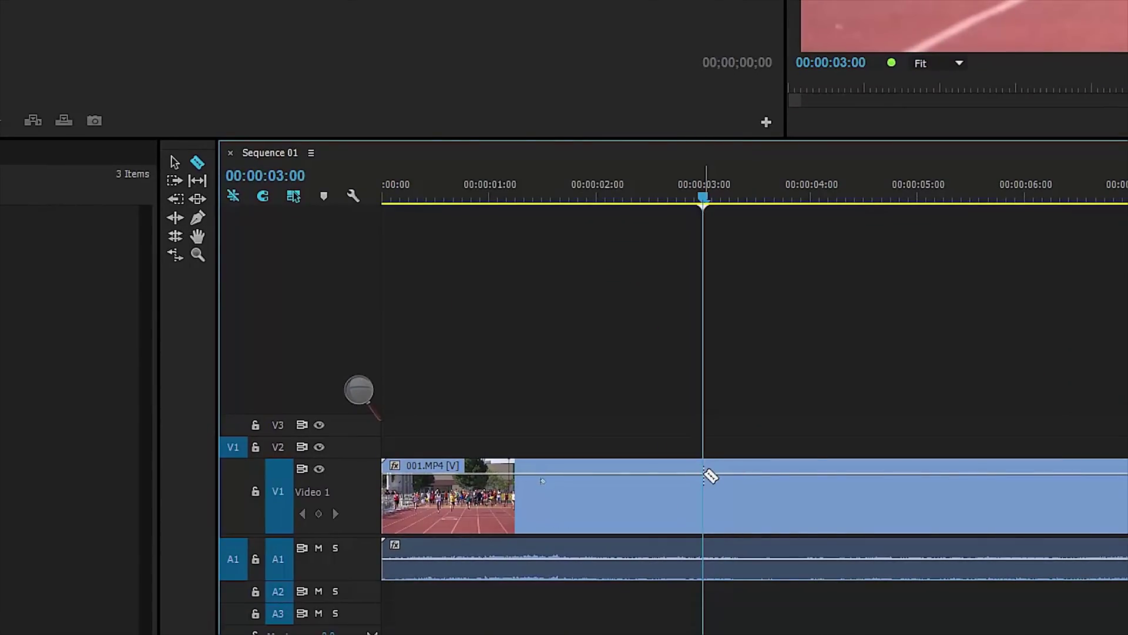
left_click(708, 475)
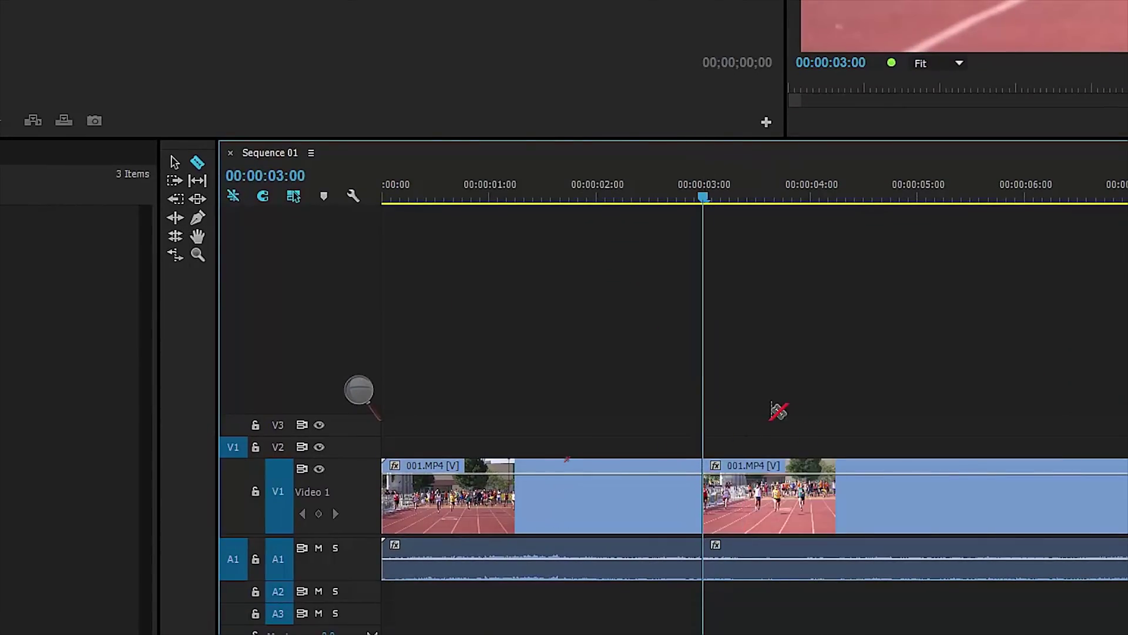
left_click(176, 161)
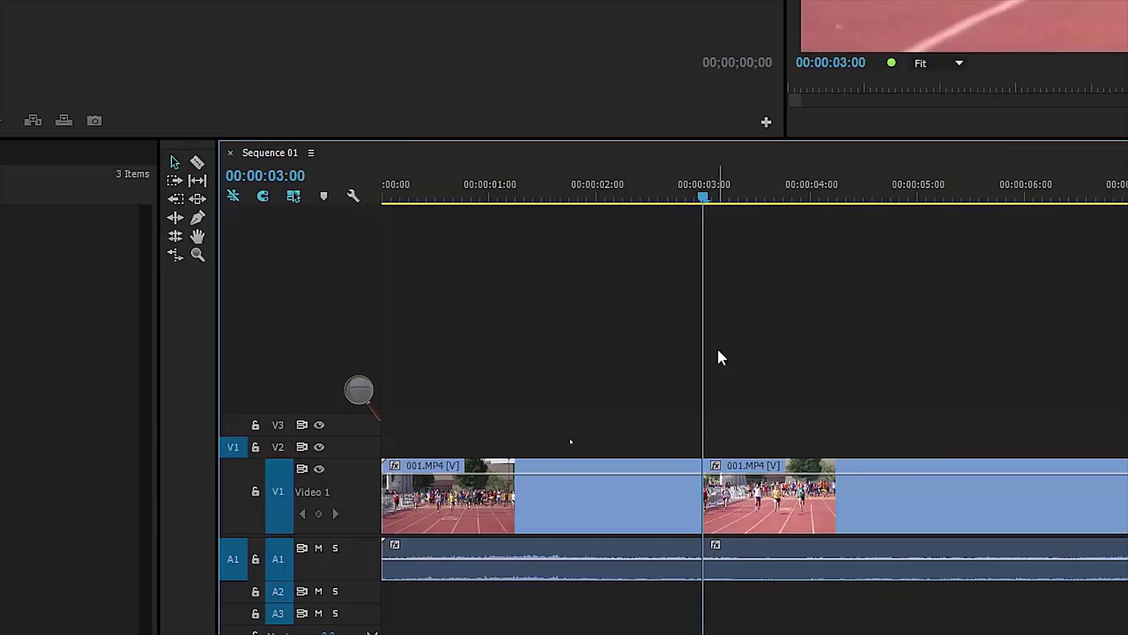
left_click(606, 504)
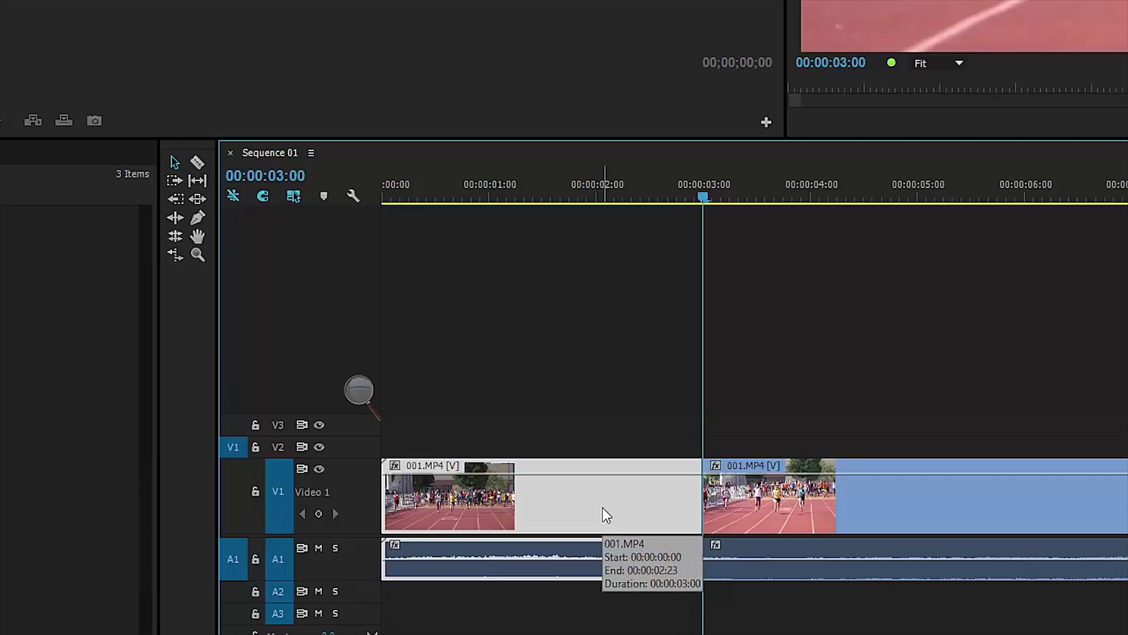
key("shift+Delete")
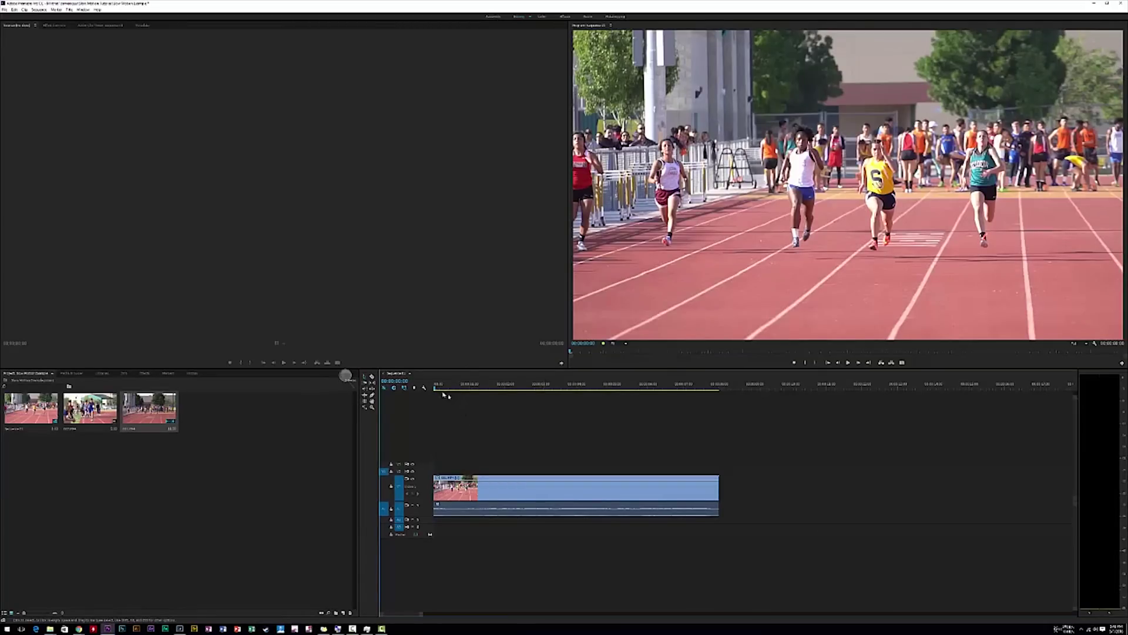
- Razor-cut the remaining clip at 00:00:00:23 and 00:00:01:18
left_click_drag(436, 388, 468, 389)
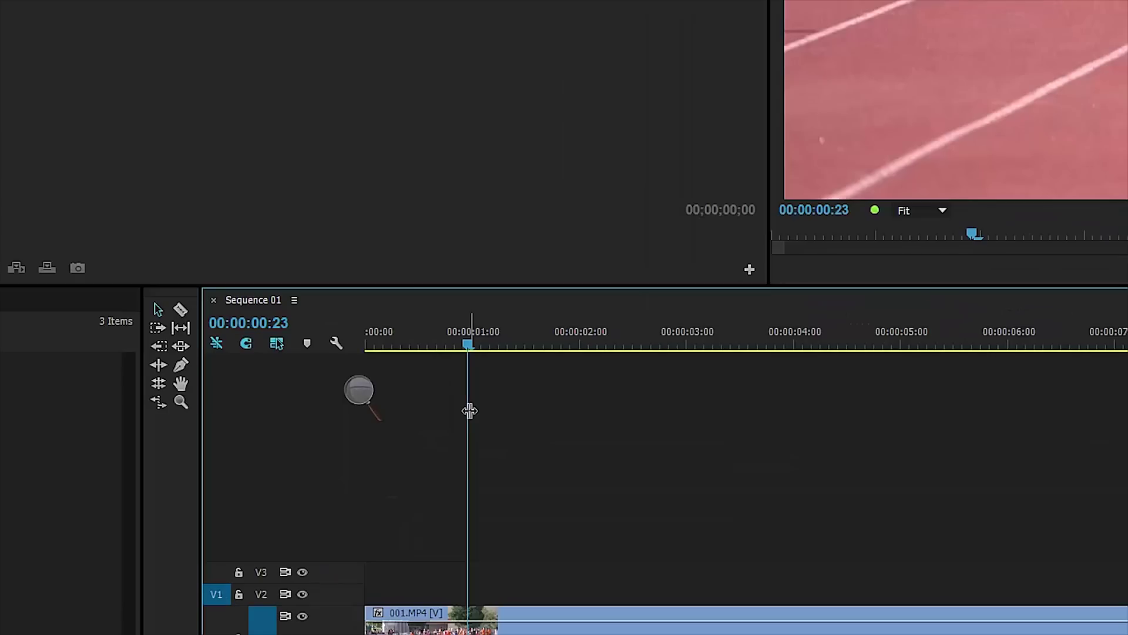
key("c")
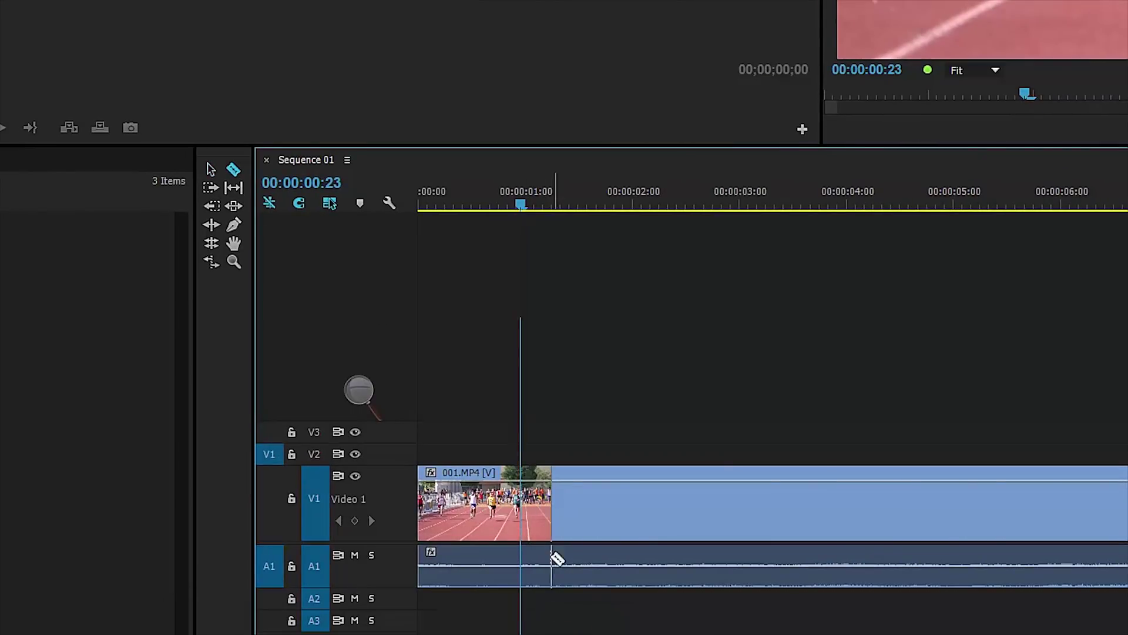
left_click(522, 488)
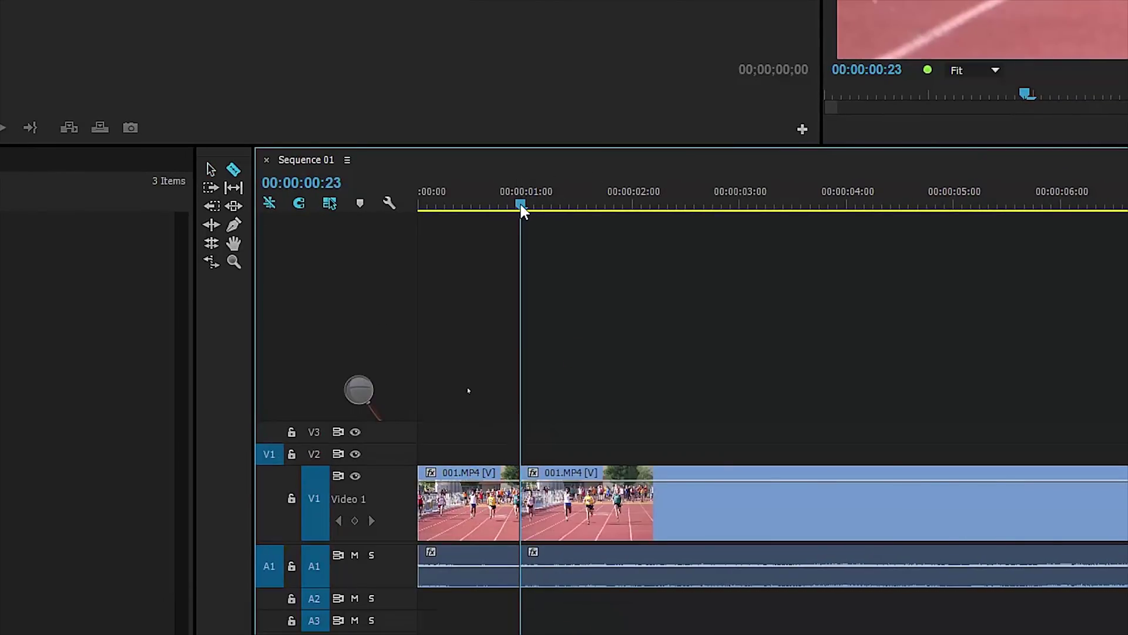
left_click_drag(521, 205, 609, 219)
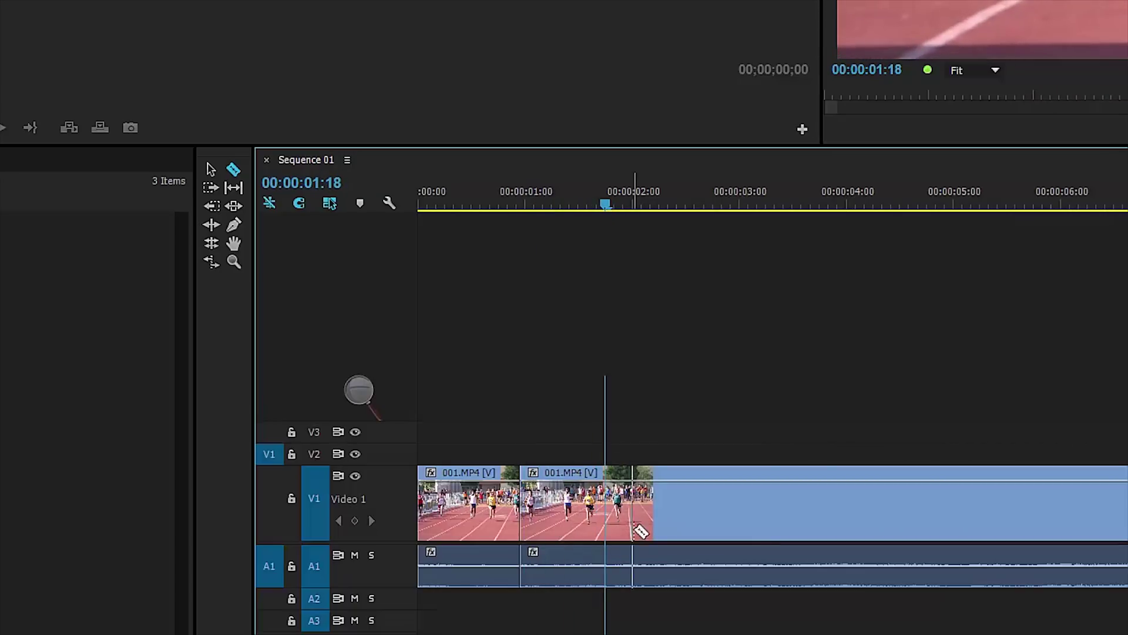
left_click(610, 515)
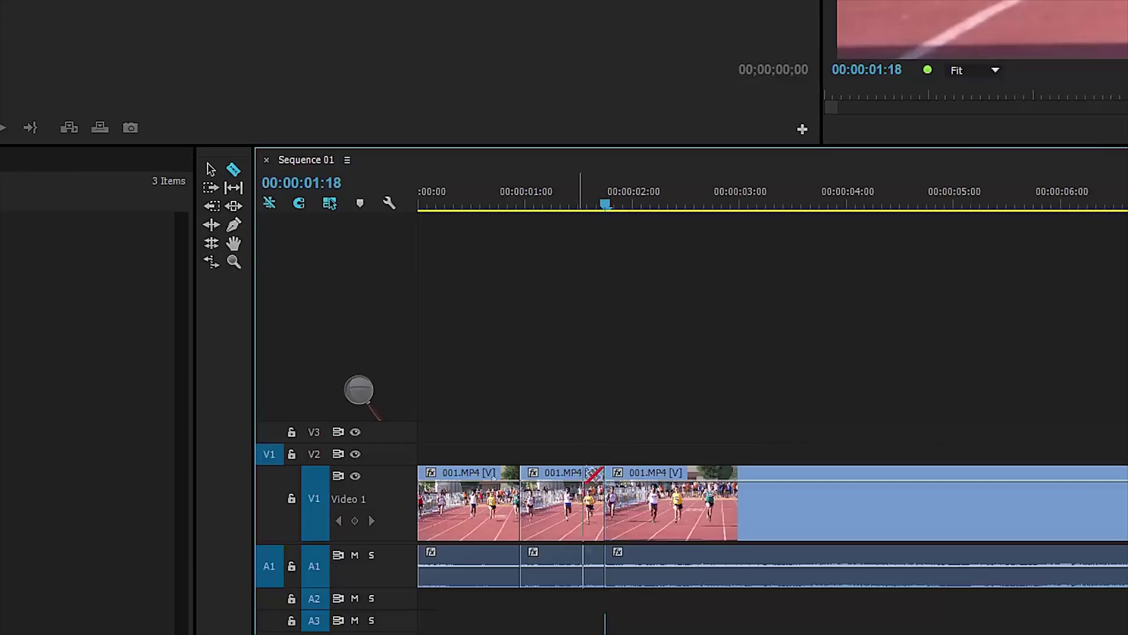
- Move the third clip piece right to about 00:00:07:10, leaving a gap after the middle piece
key("v")
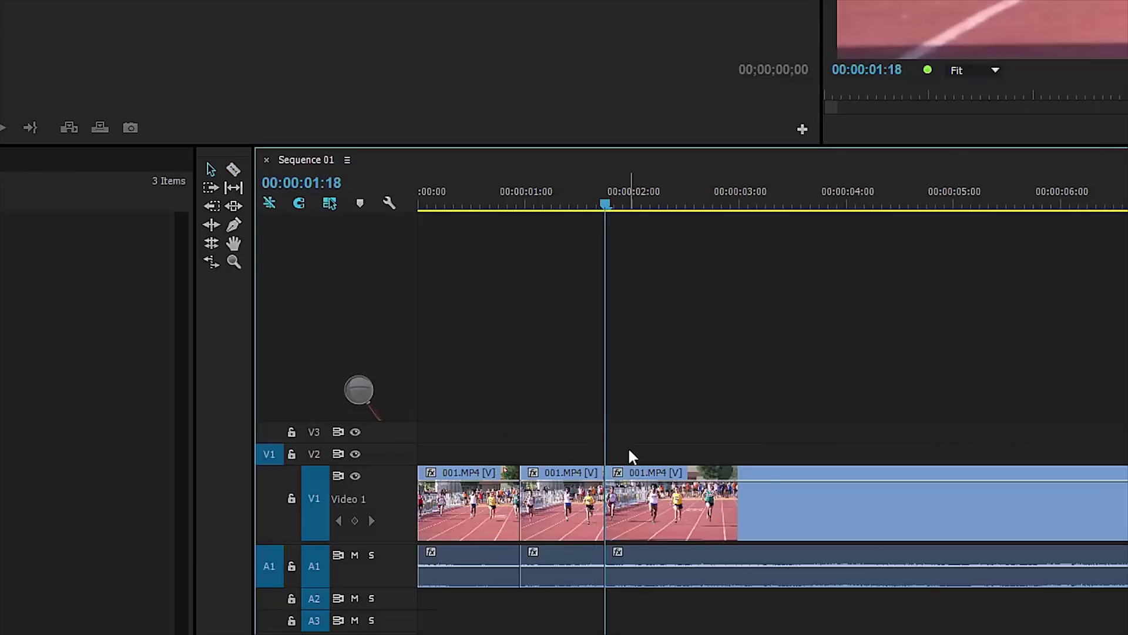
left_click(641, 482)
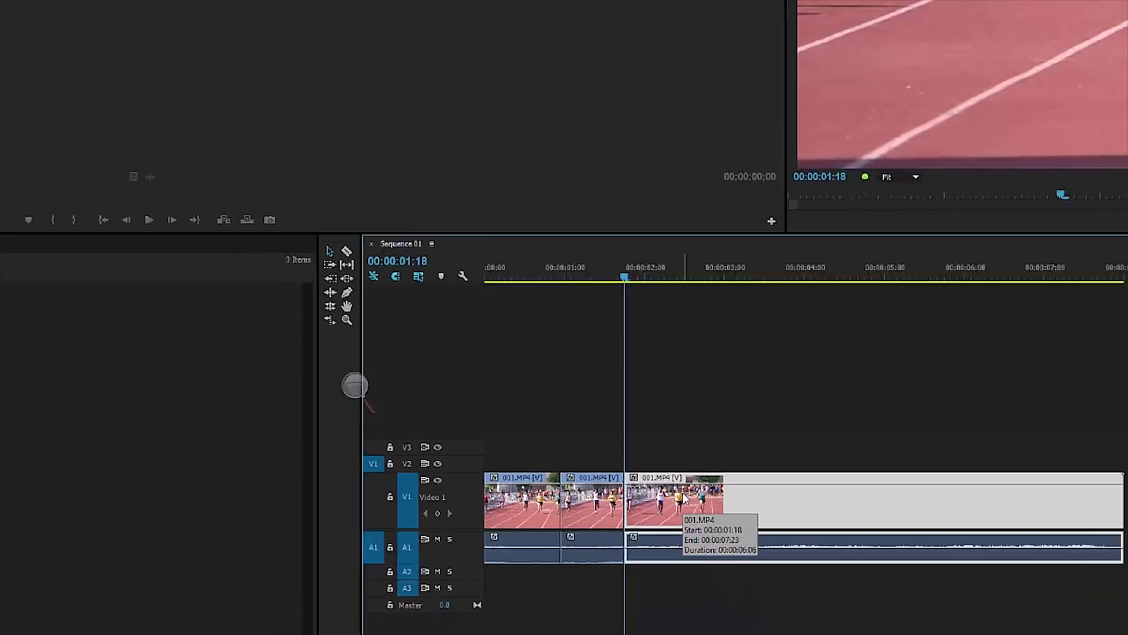
left_click_drag(653, 481, 810, 481)
left_click_drag(630, 312, 619, 311)
left_click(613, 505)
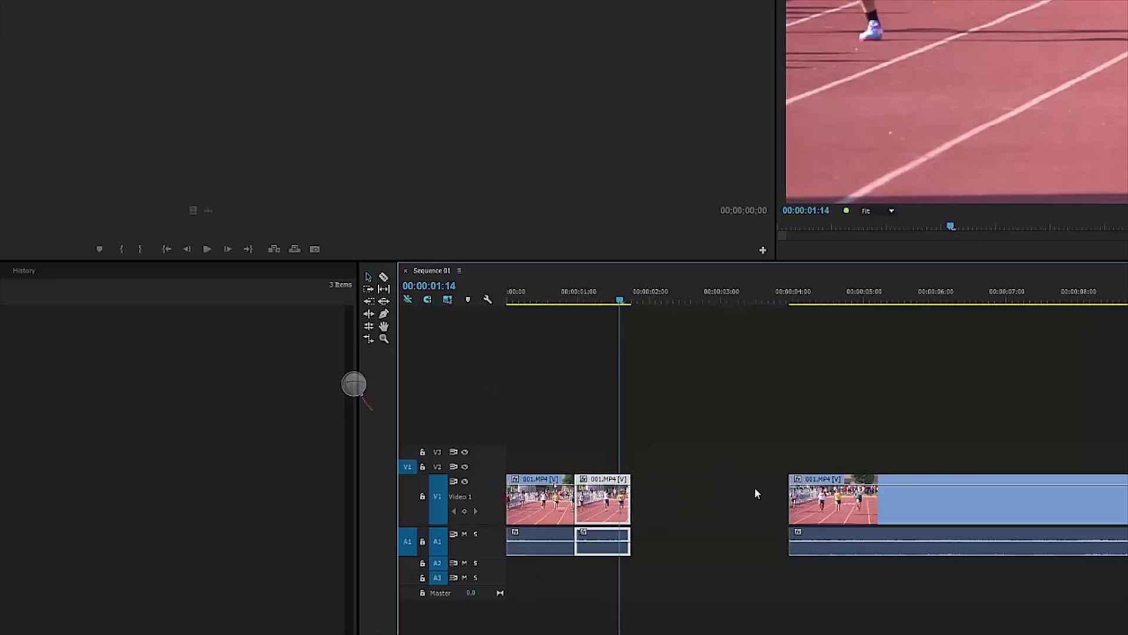
left_click(836, 489)
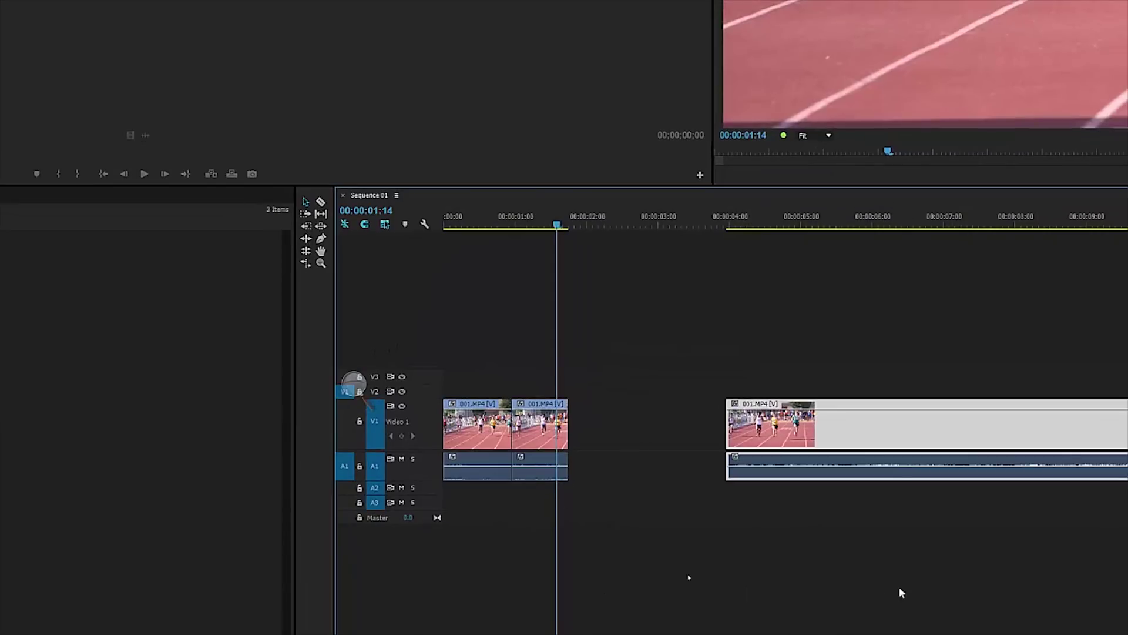
left_click_drag(754, 411, 985, 411)
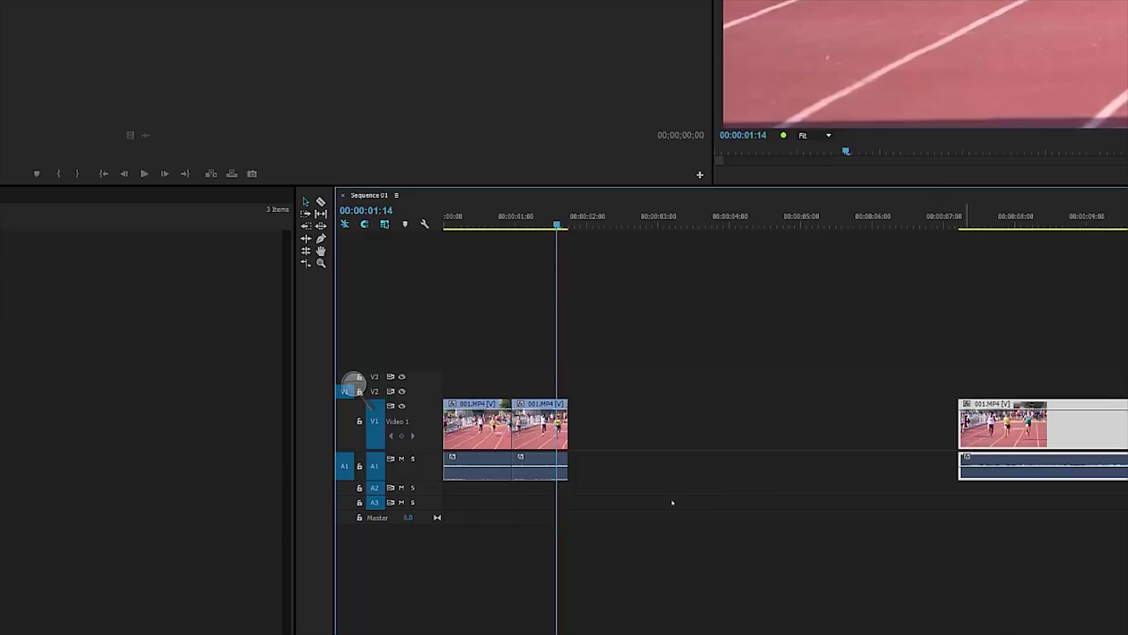
left_click(535, 434)
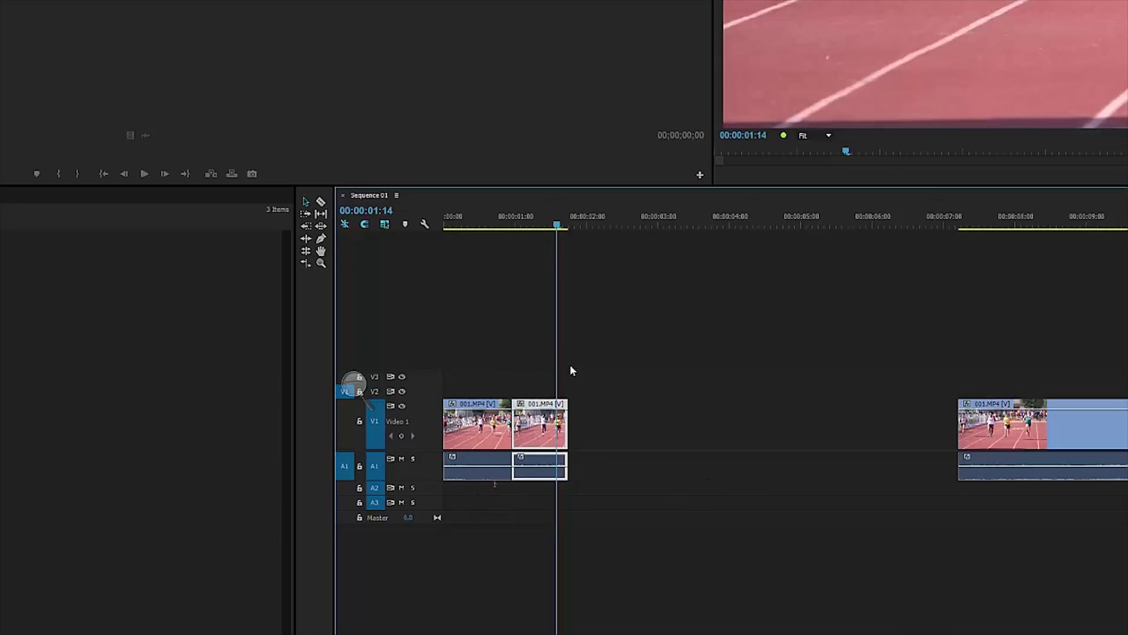
right_click(532, 426)
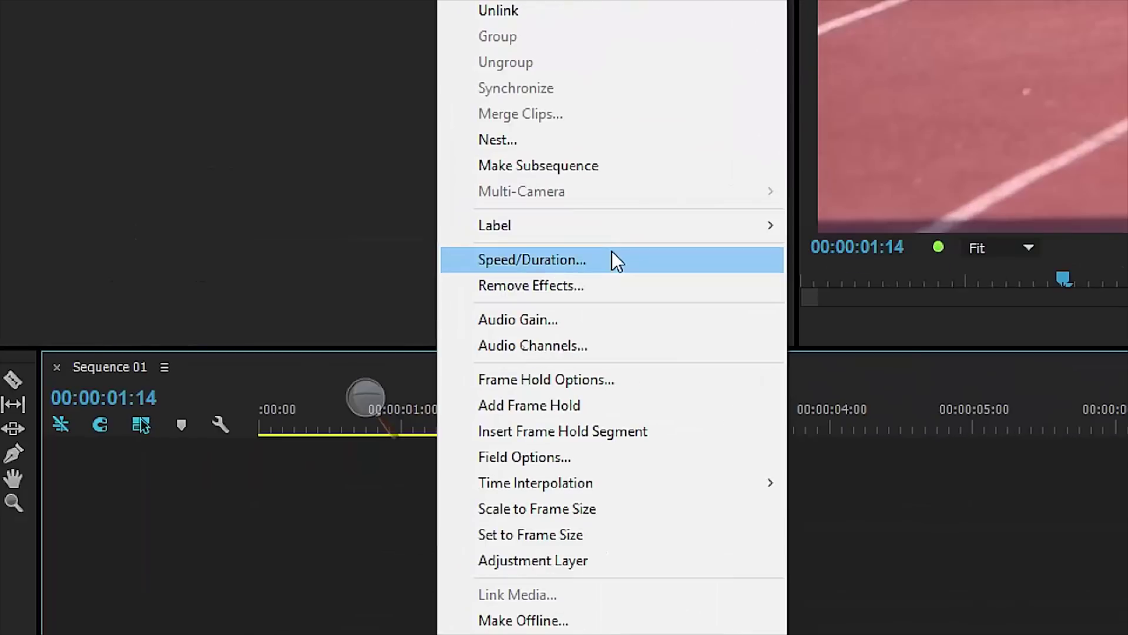
- Set the middle piece's speed to 20% so it lasts 00:00:03:23
left_click(612, 260)
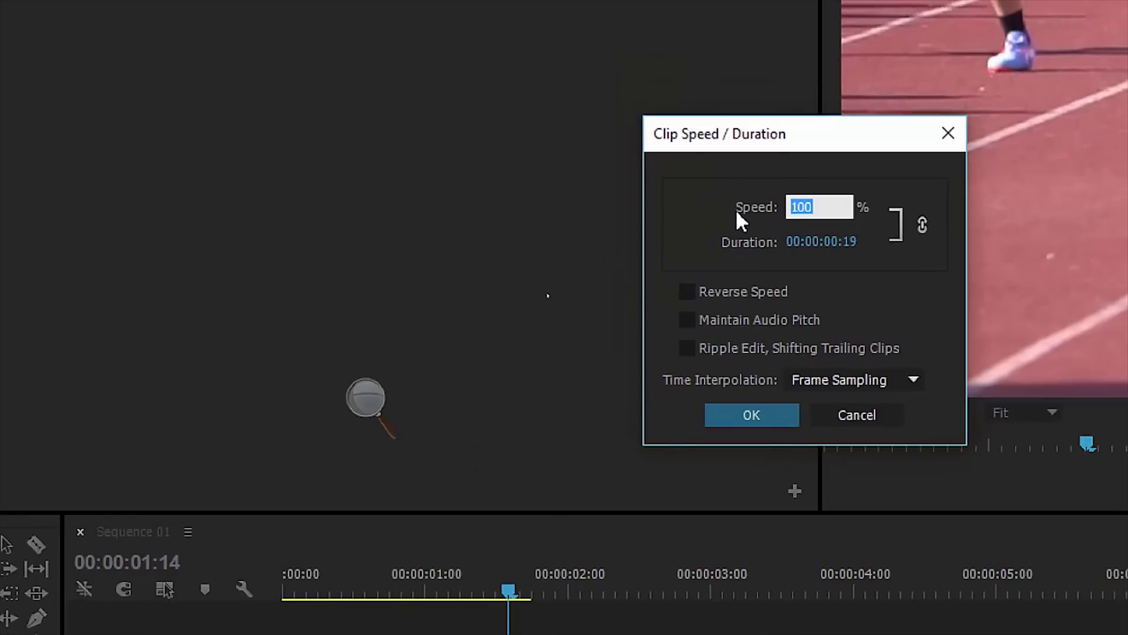
type("20")
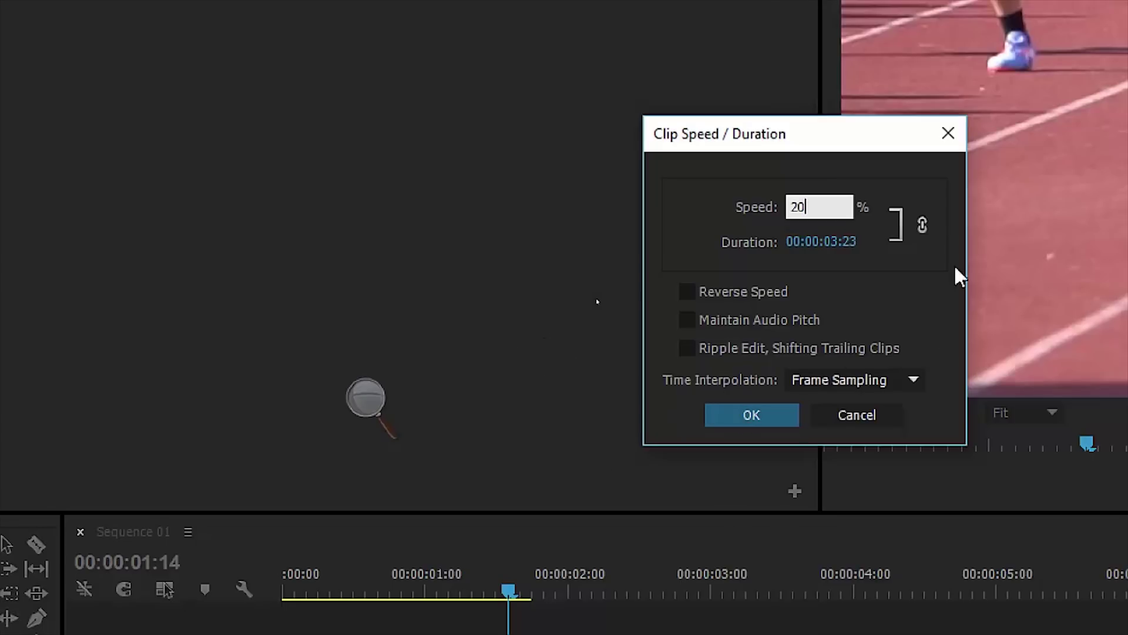
left_click(745, 412)
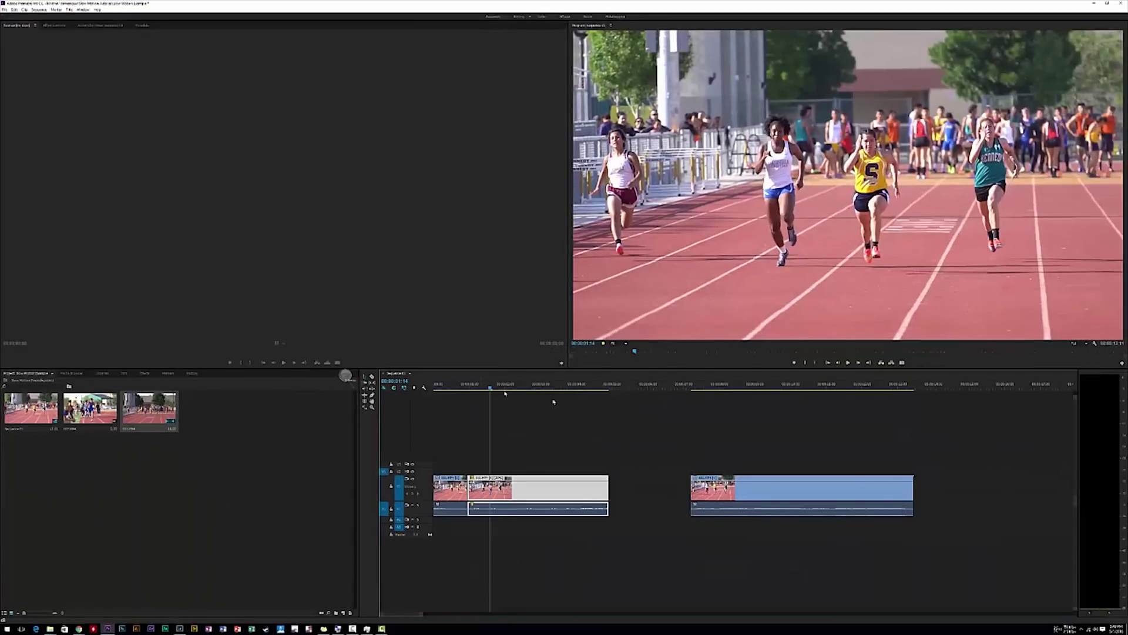
- Slide the later 001.MP4 piece left to close the gap after the slowed section
left_click(709, 483)
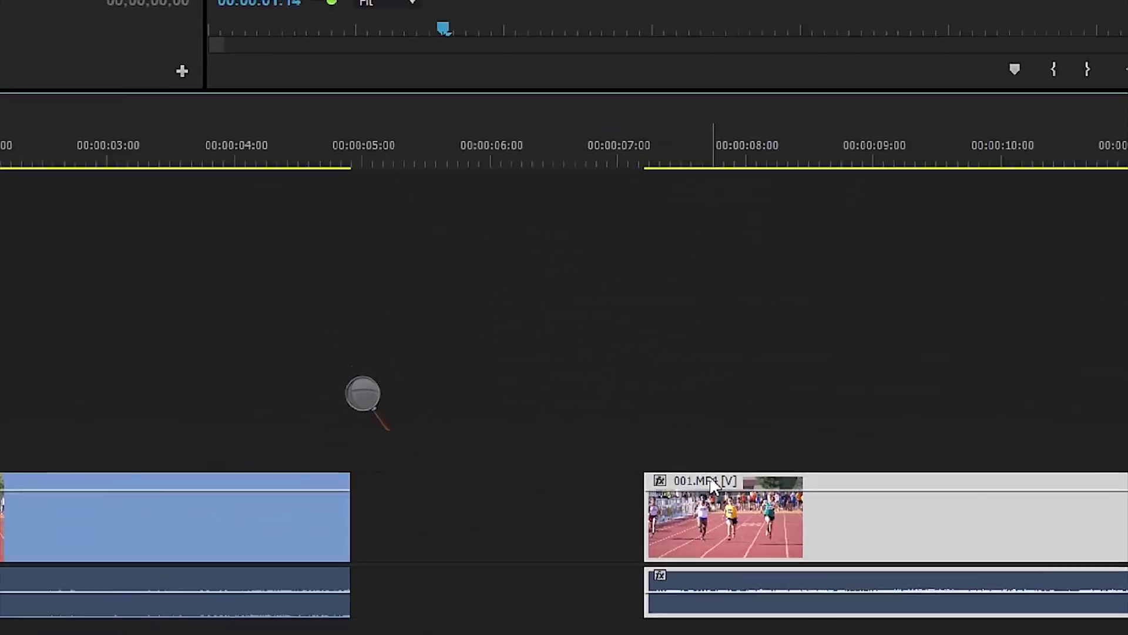
left_click_drag(709, 476, 643, 477)
left_click_drag(443, 479, 396, 491)
- Trim the last 001.MP4 piece to end at the playhead, about 00:00:02:03 long
left_click(352, 189)
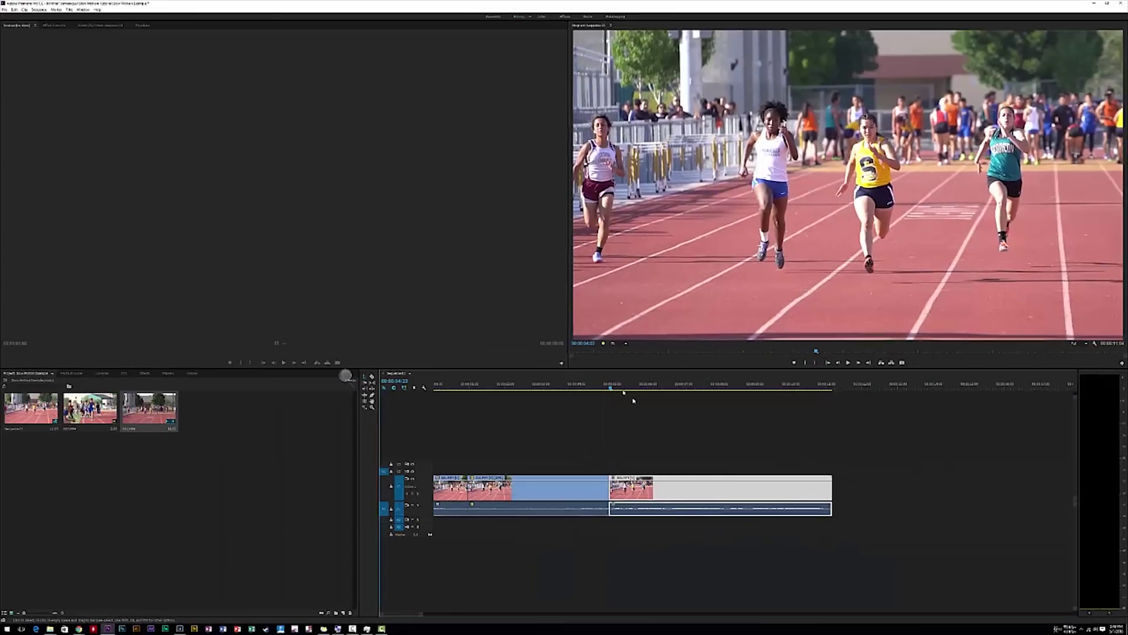
mouse_move(634, 388)
left_mouse_down()
mouse_move(675, 388)
mouse_move(642, 391)
left_mouse_up()
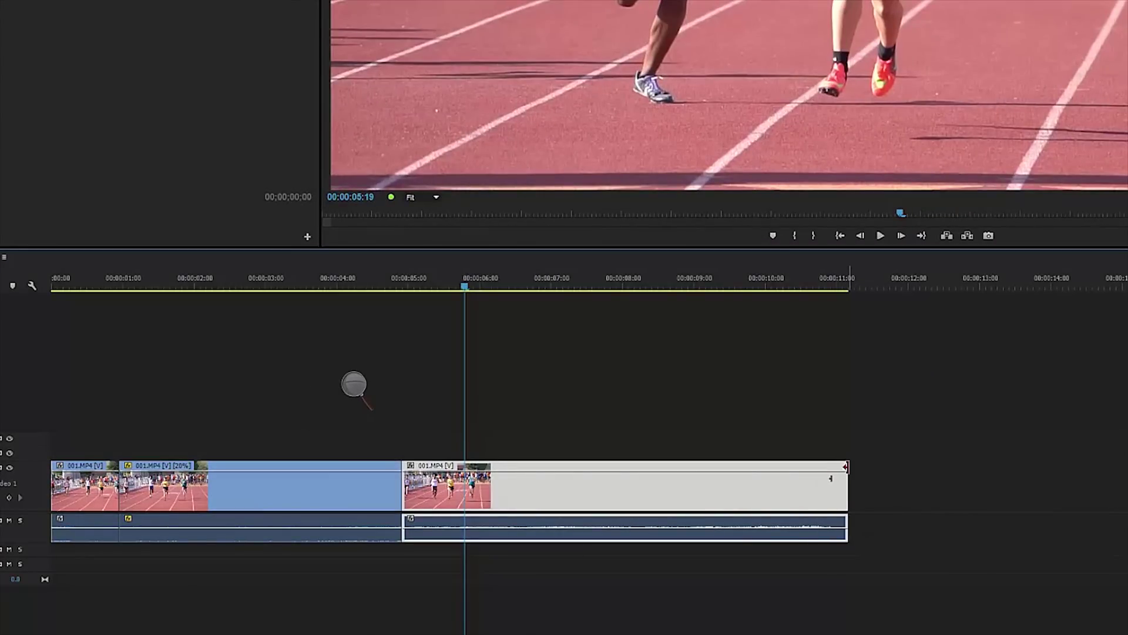
left_click_drag(830, 482, 464, 494)
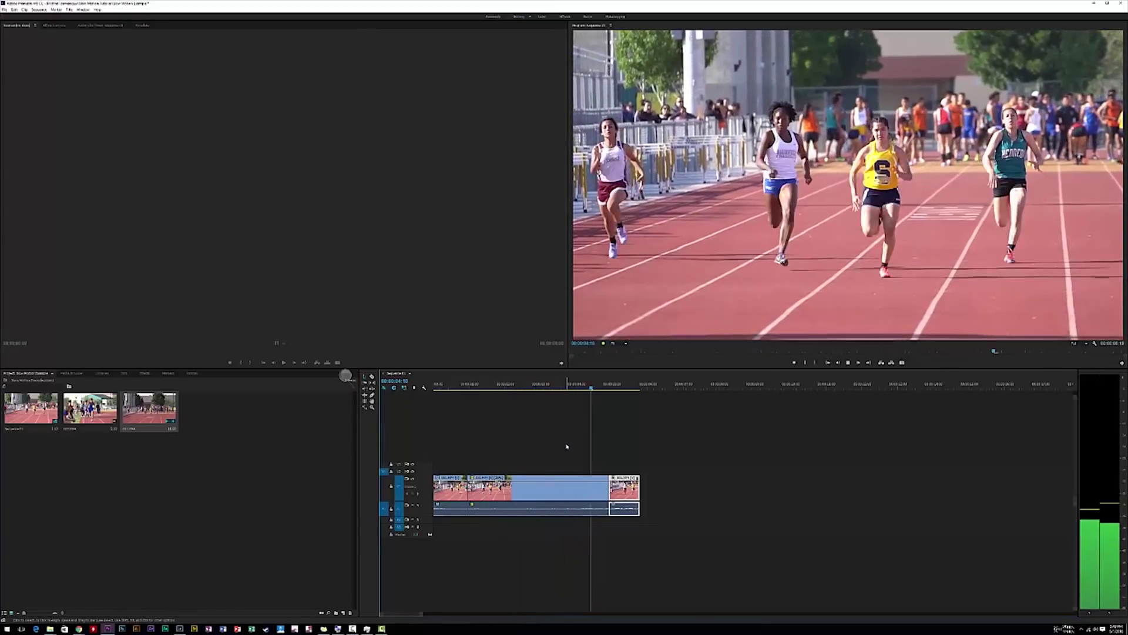
key("space")
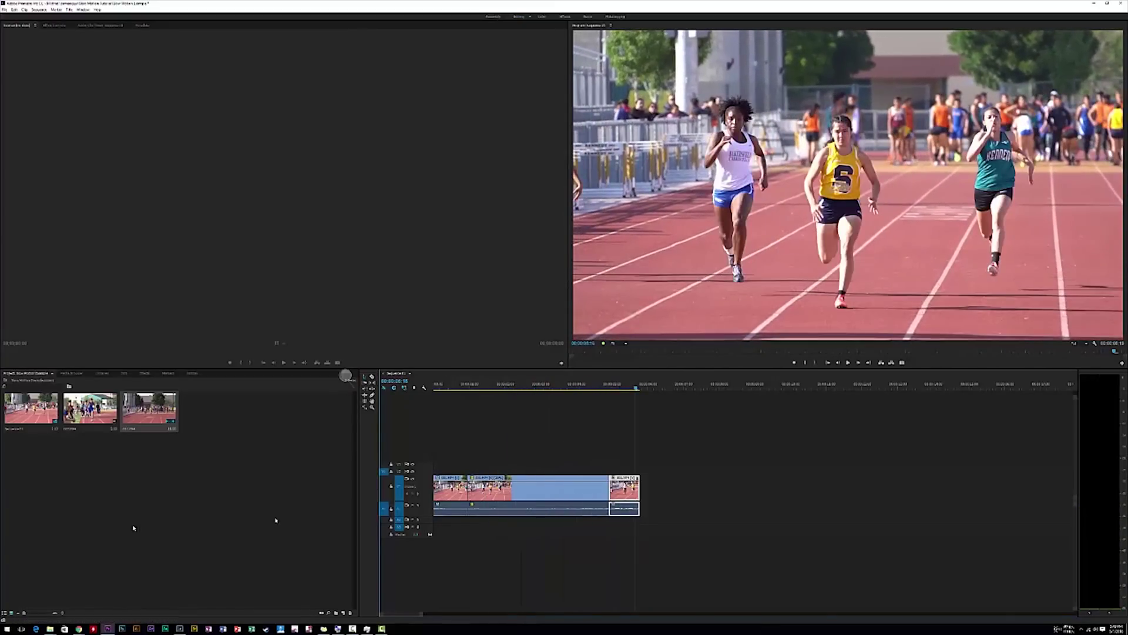
- Place 002.MP4 on V1 after the 001.MP4 clips, leaving a short gap
left_click(72, 460)
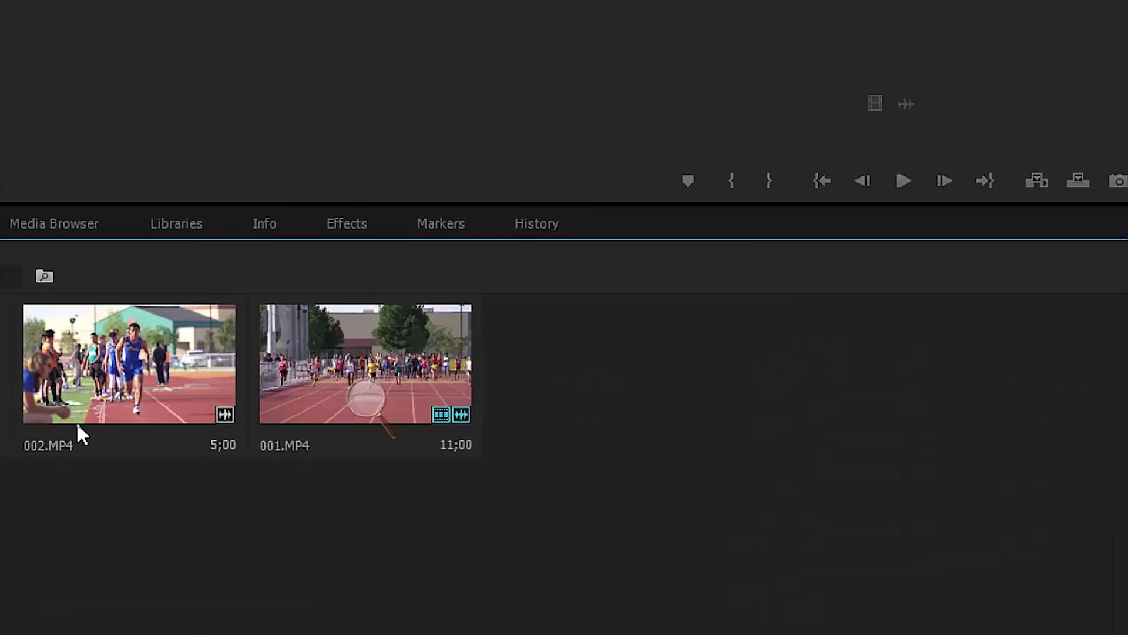
left_click(73, 418)
left_click_drag(61, 386, 62, 394)
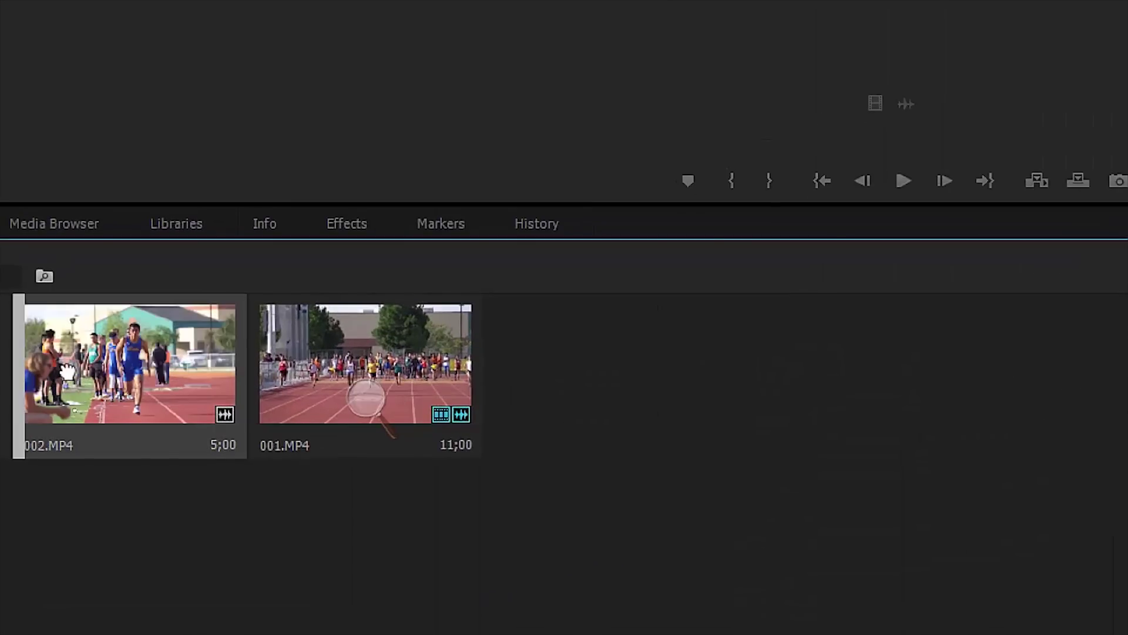
left_click_drag(97, 346, 1127, 634)
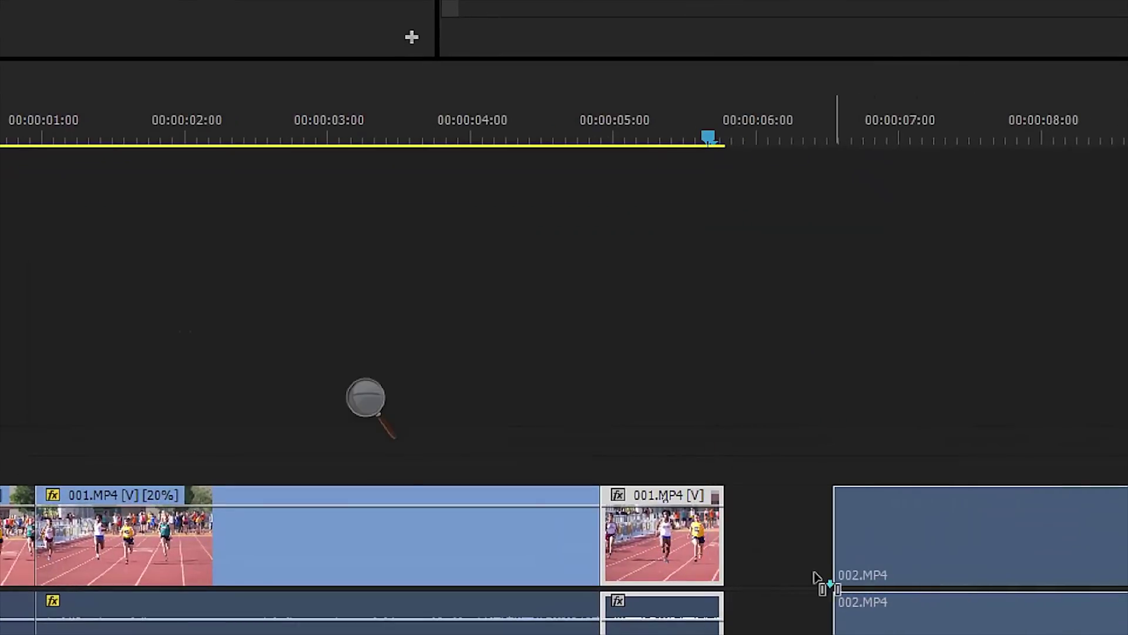
left_click_drag(814, 576, 704, 579)
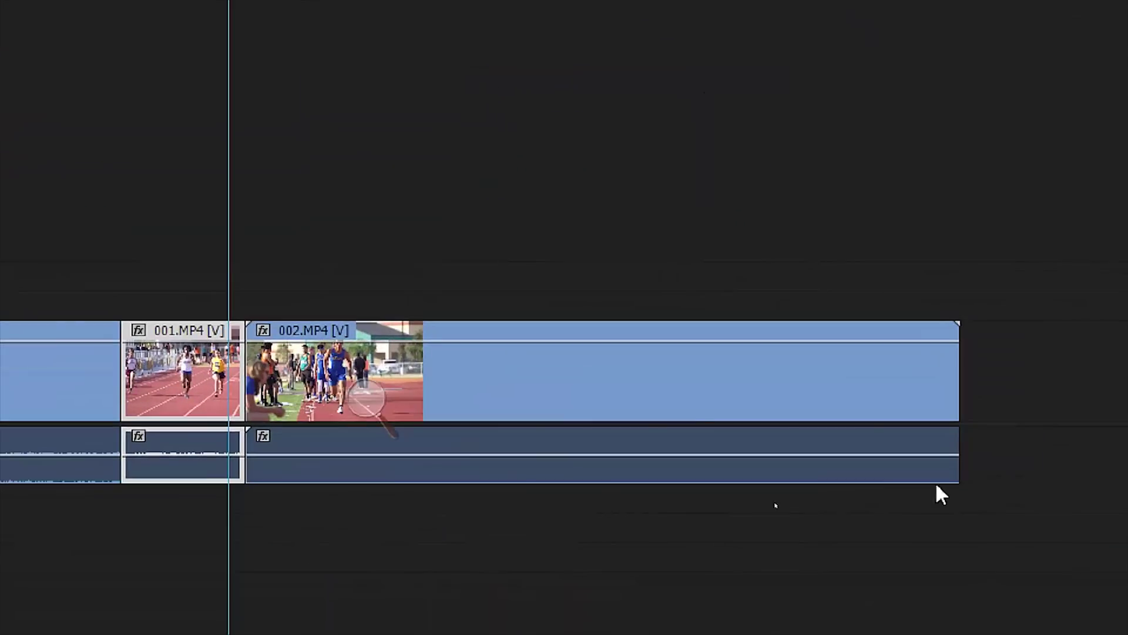
left_click_drag(470, 344, 584, 347)
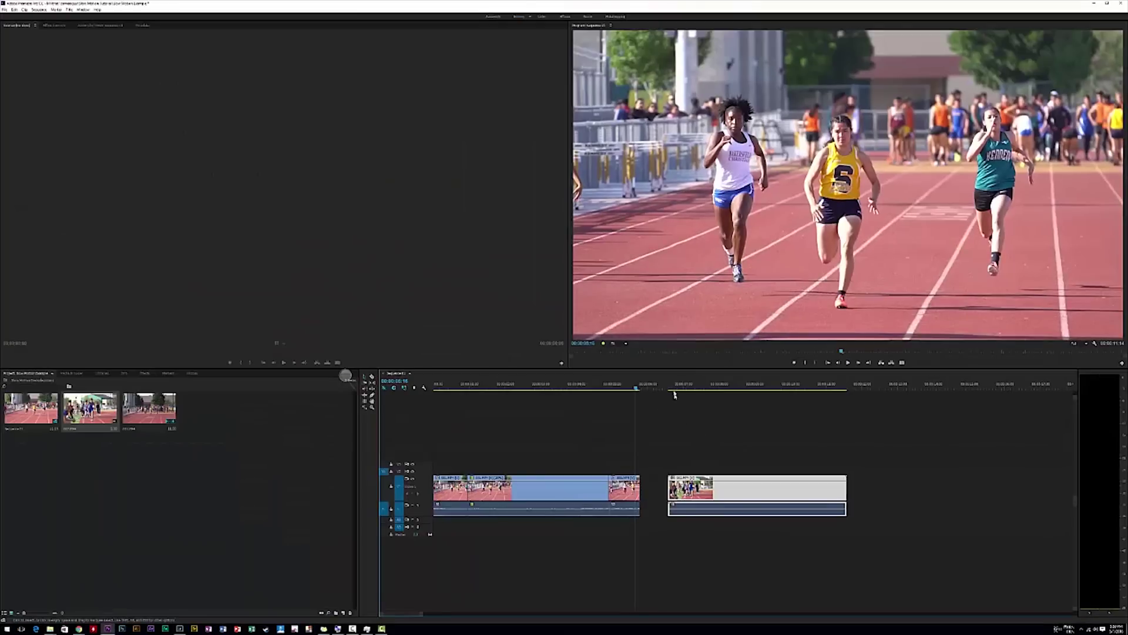
left_click_drag(675, 385, 703, 379)
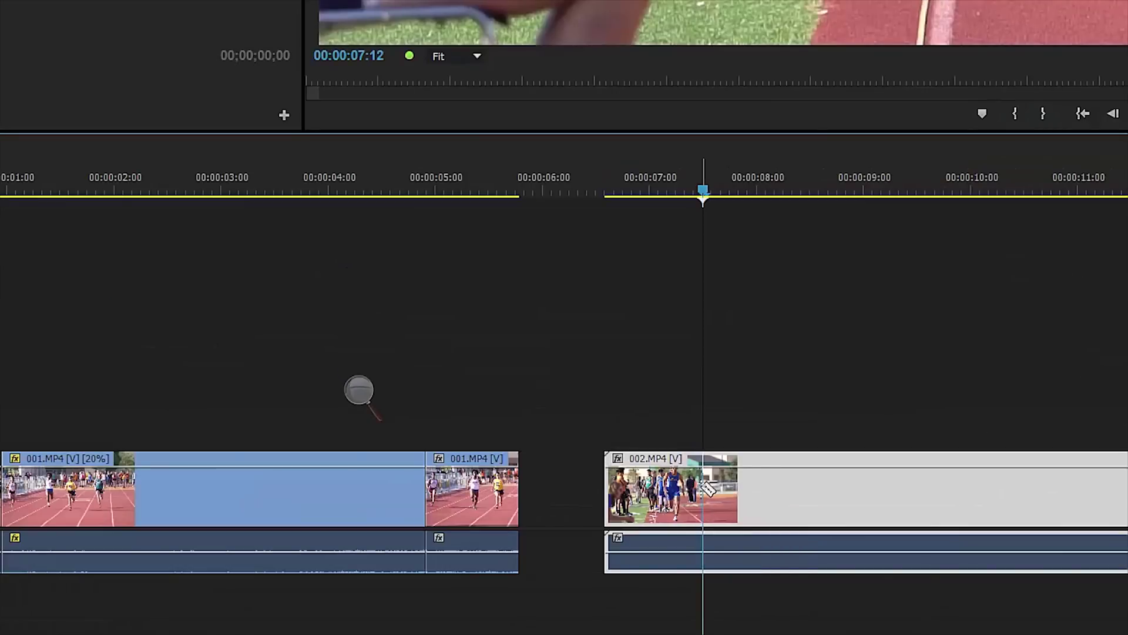
- Ripple-delete 002.MP4's opening and split the clip where the jump begins
left_click(702, 483)
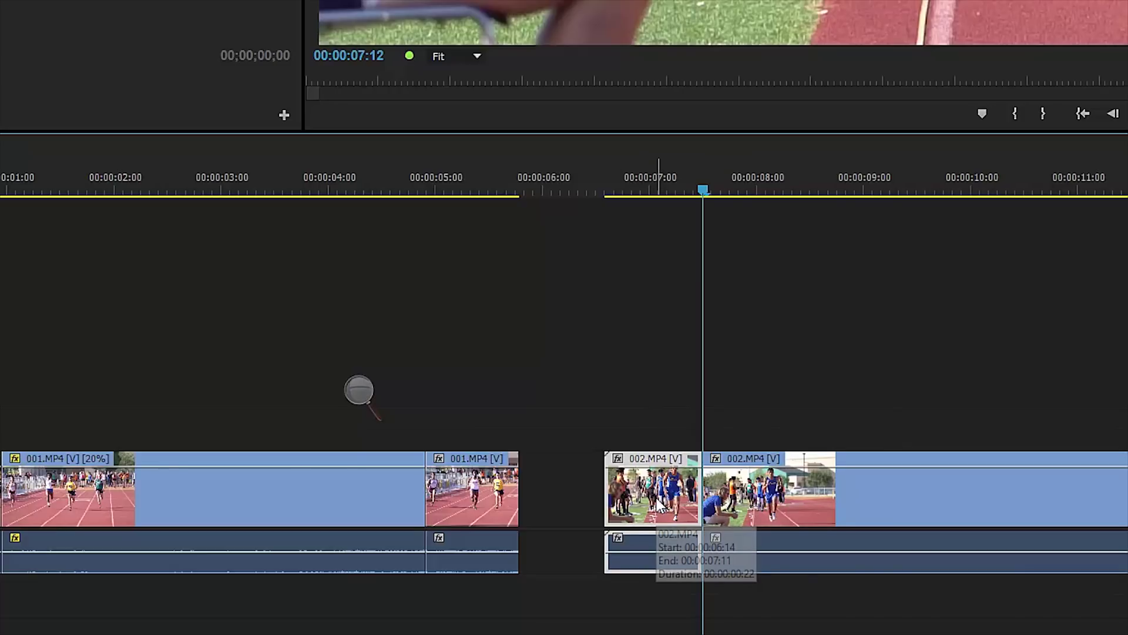
key("shift+Delete")
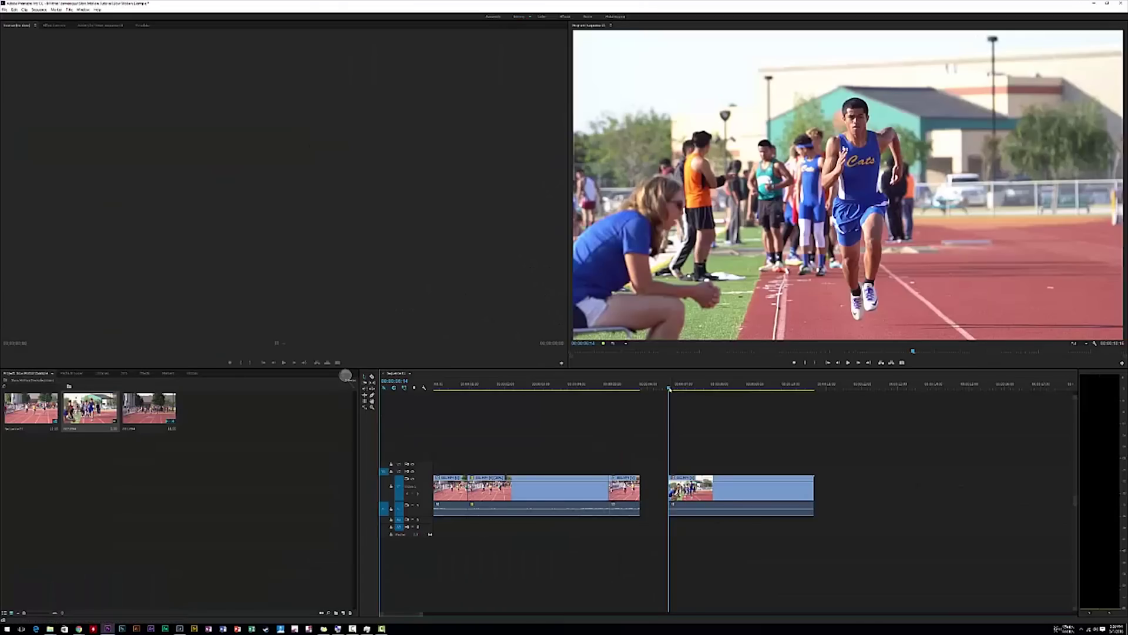
left_click_drag(669, 389, 671, 390)
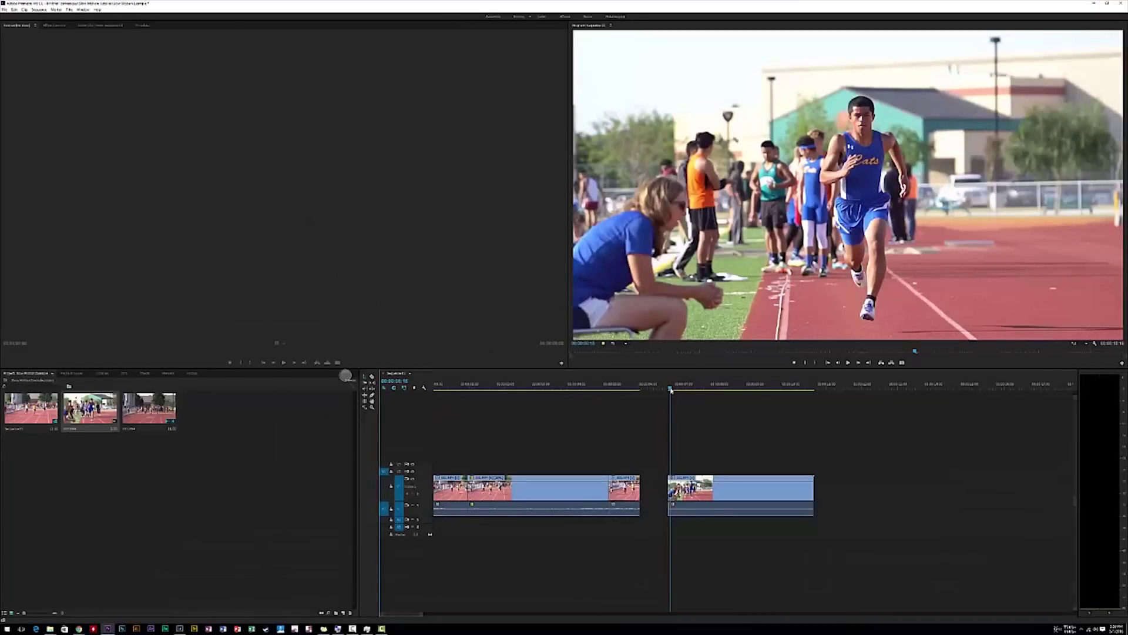
left_click_drag(671, 390, 719, 387)
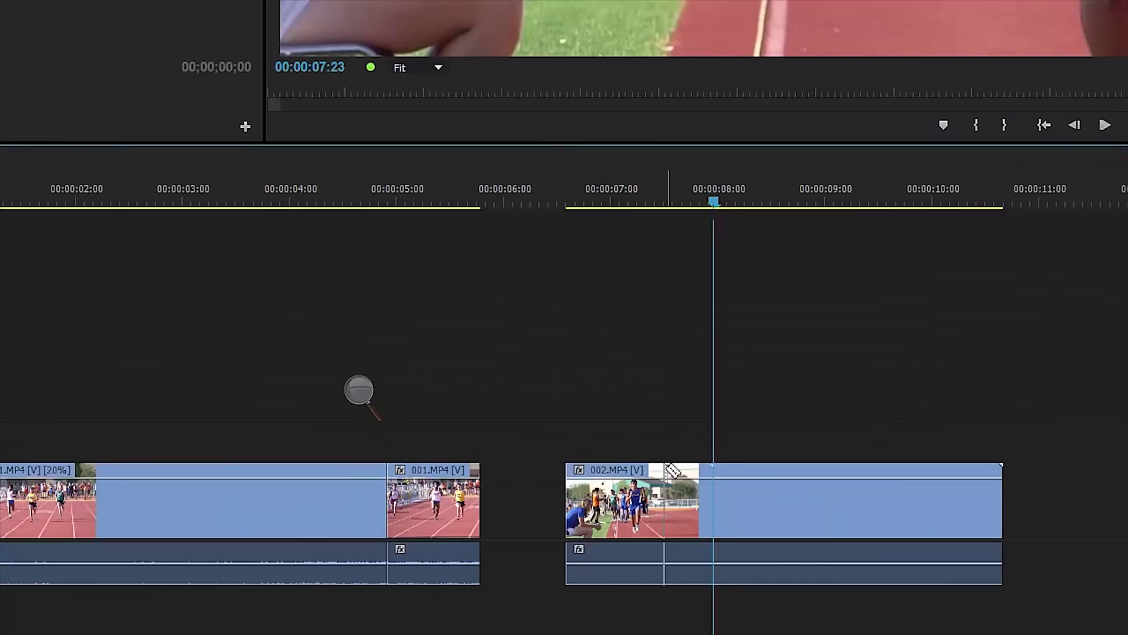
left_click(713, 487)
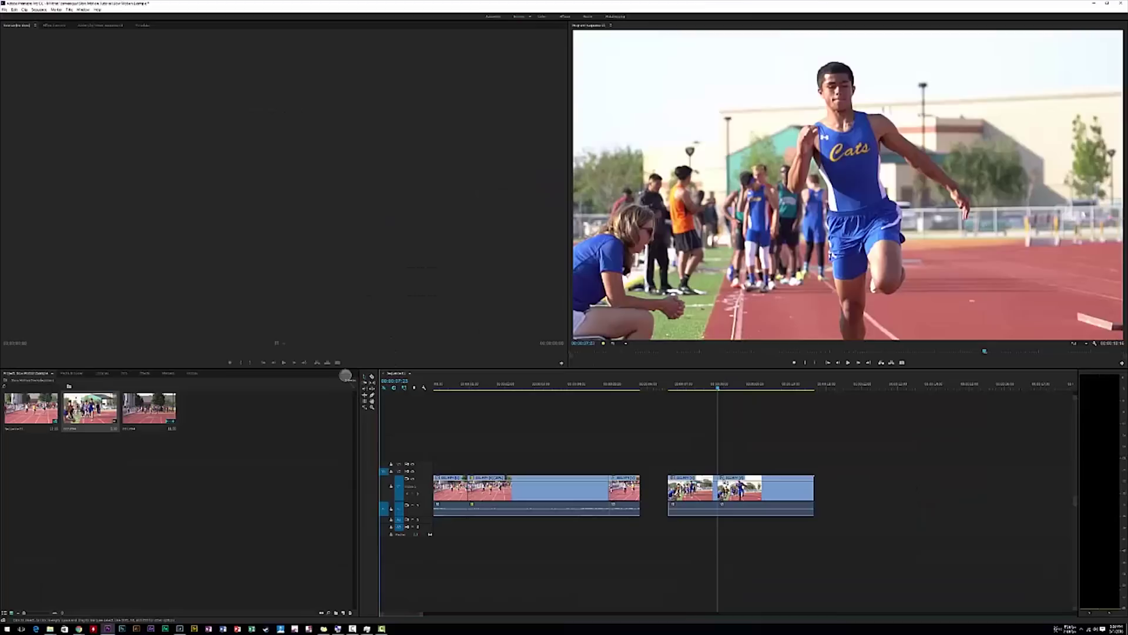
- Split 002.MP4 where the jump ends and move the last piece right
key("space")
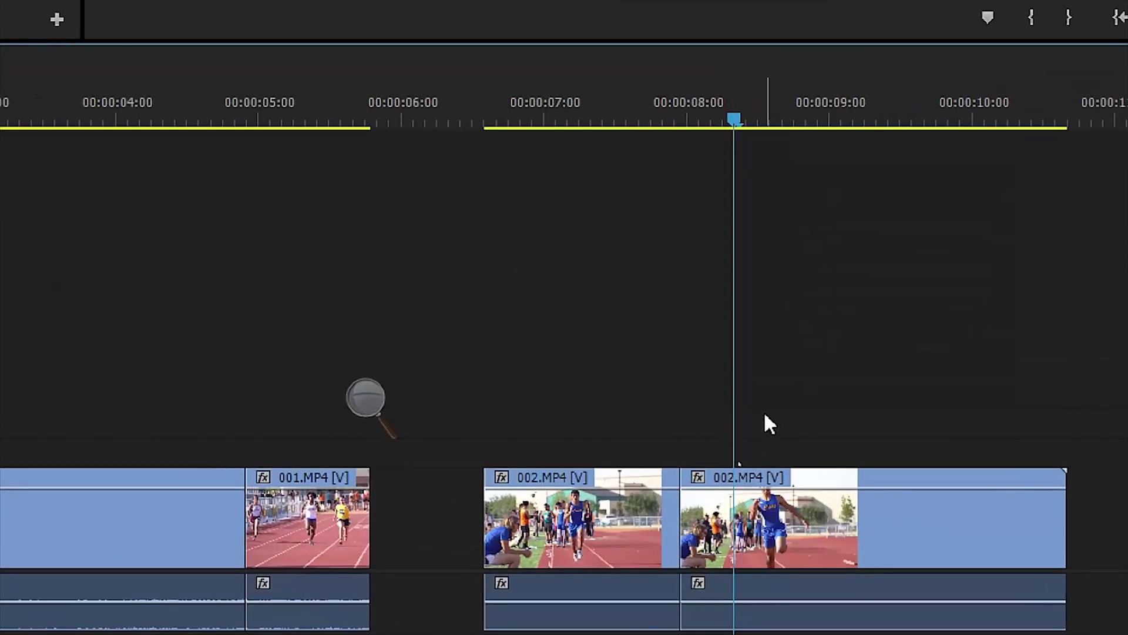
key("c")
left_click(736, 485)
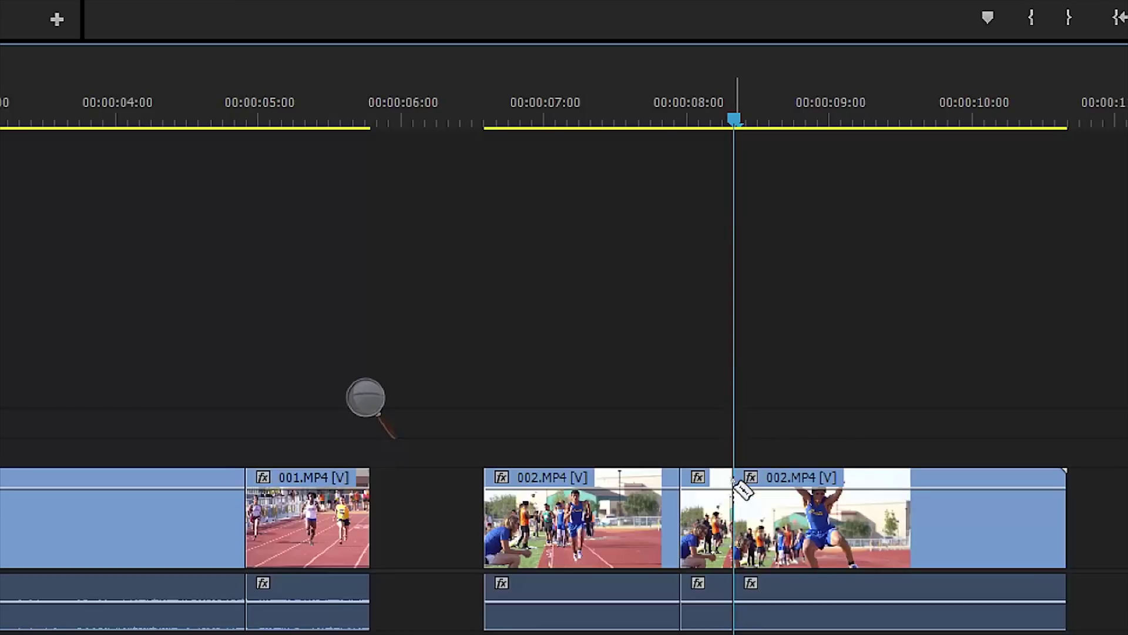
key("v")
left_click_drag(757, 479, 1127, 483)
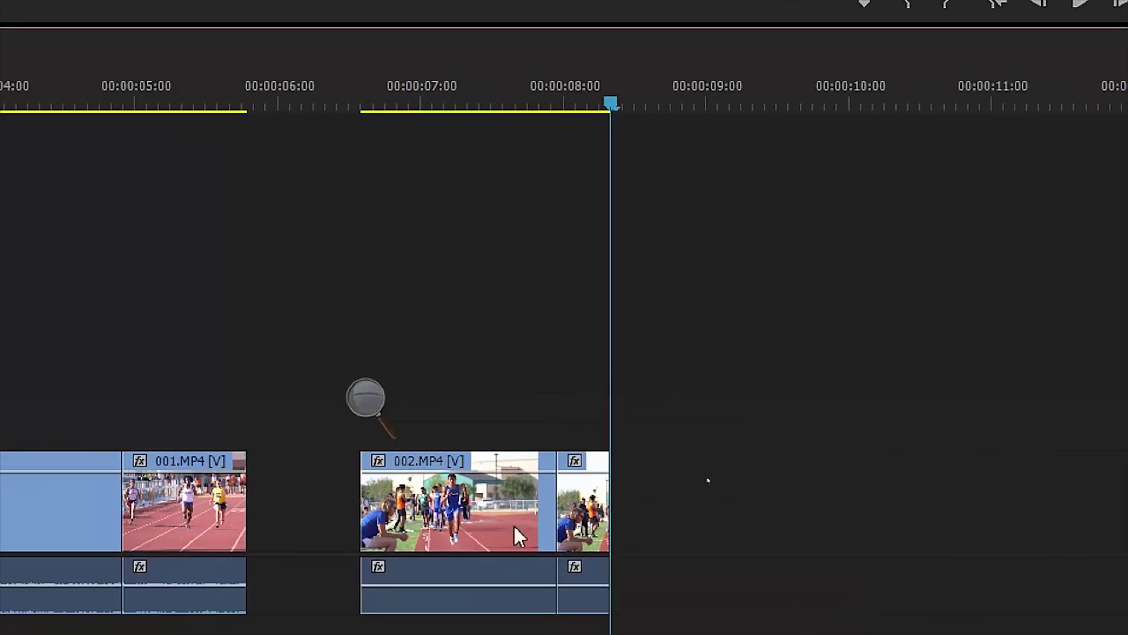
- Set the middle 002.MP4 piece to 20% speed and butt the final piece against it
left_click(573, 462)
right_click(573, 460)
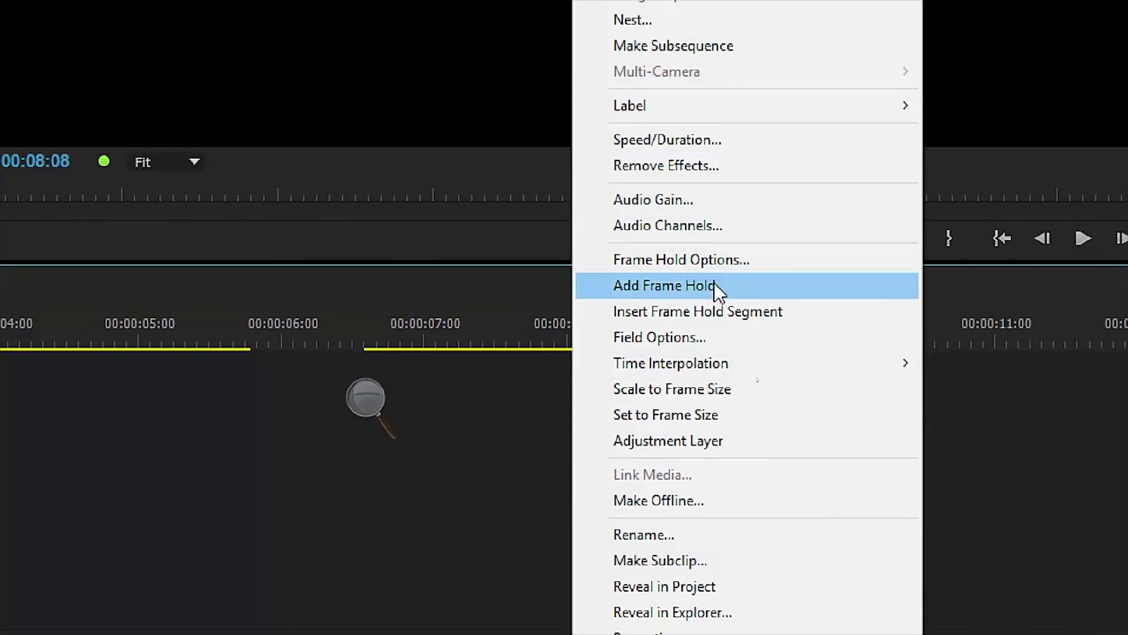
left_click(708, 147)
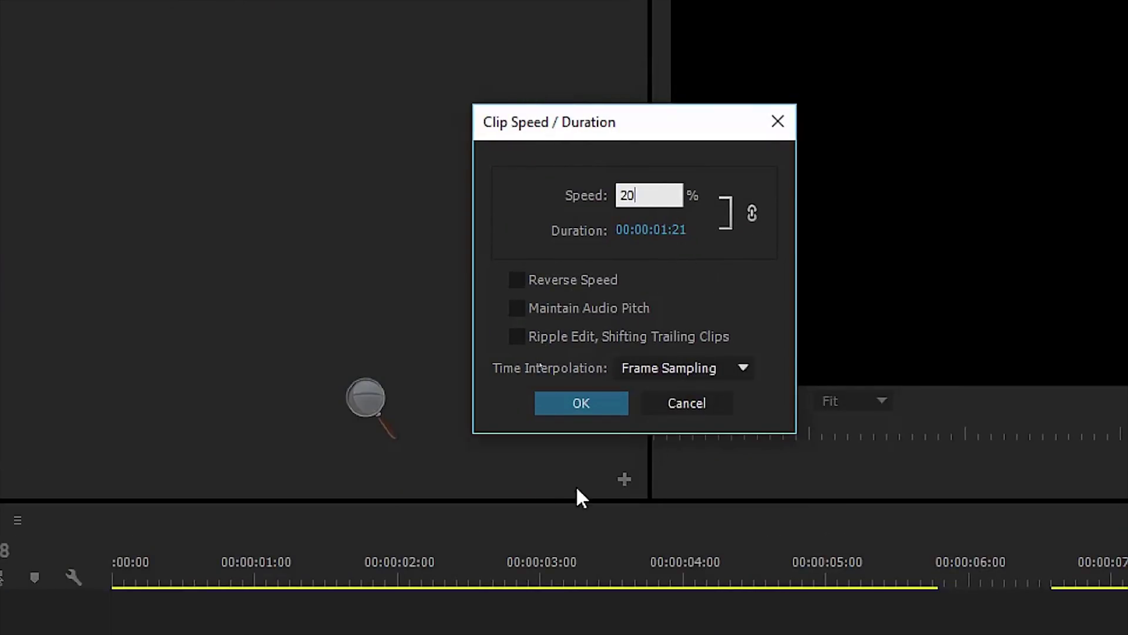
left_click(558, 404)
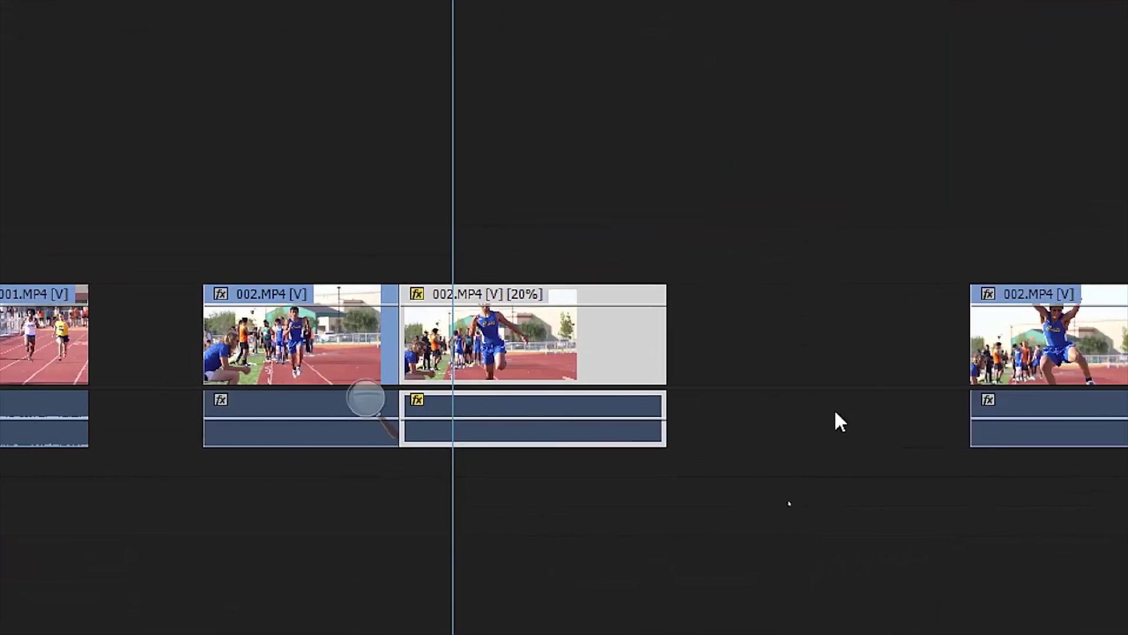
left_click_drag(840, 351, 559, 379)
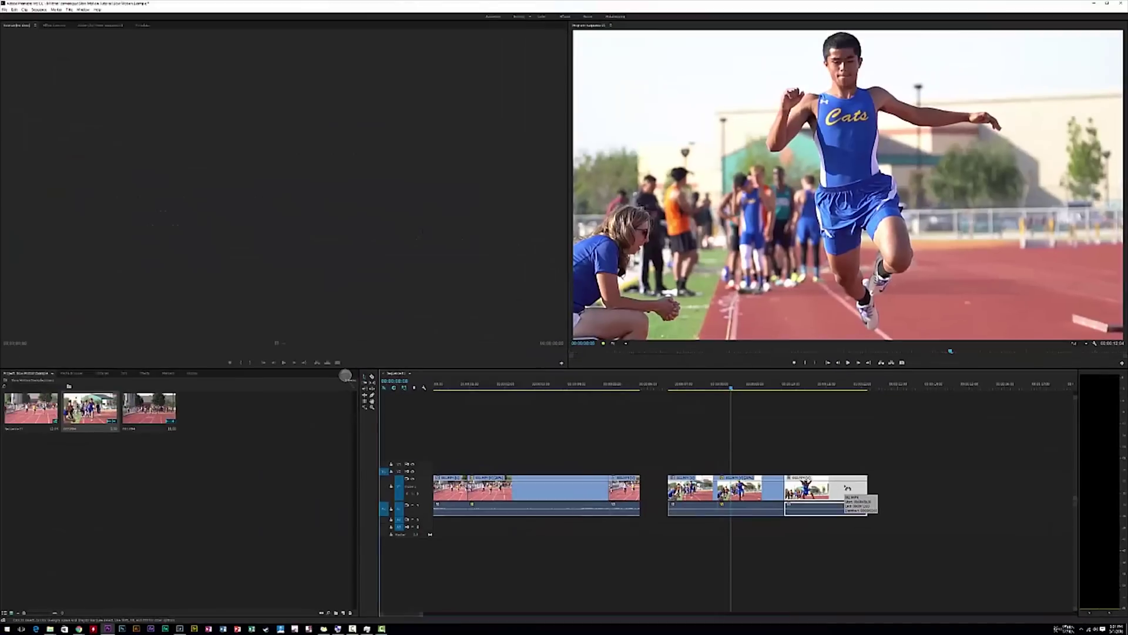
left_click(666, 389)
key("space")
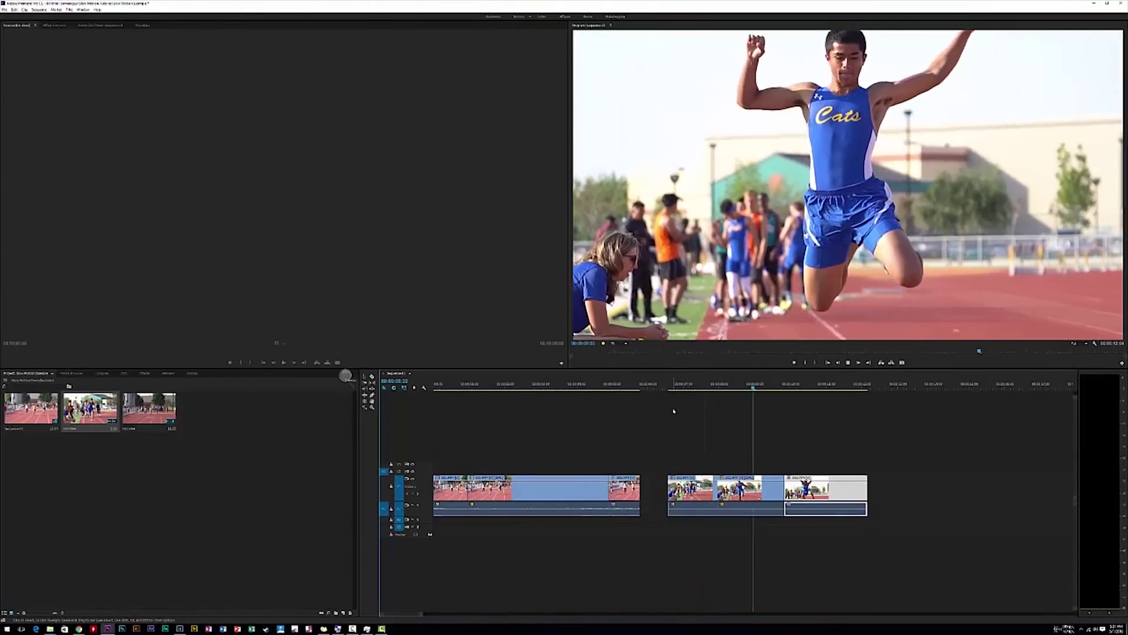
left_click(703, 387)
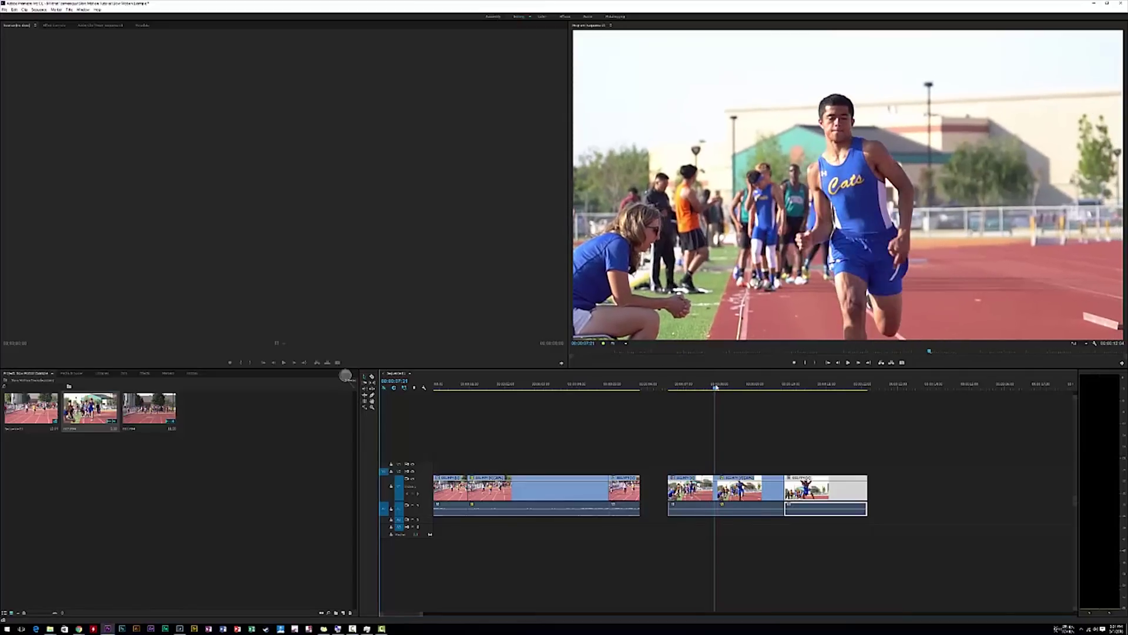
left_click_drag(716, 387, 852, 387)
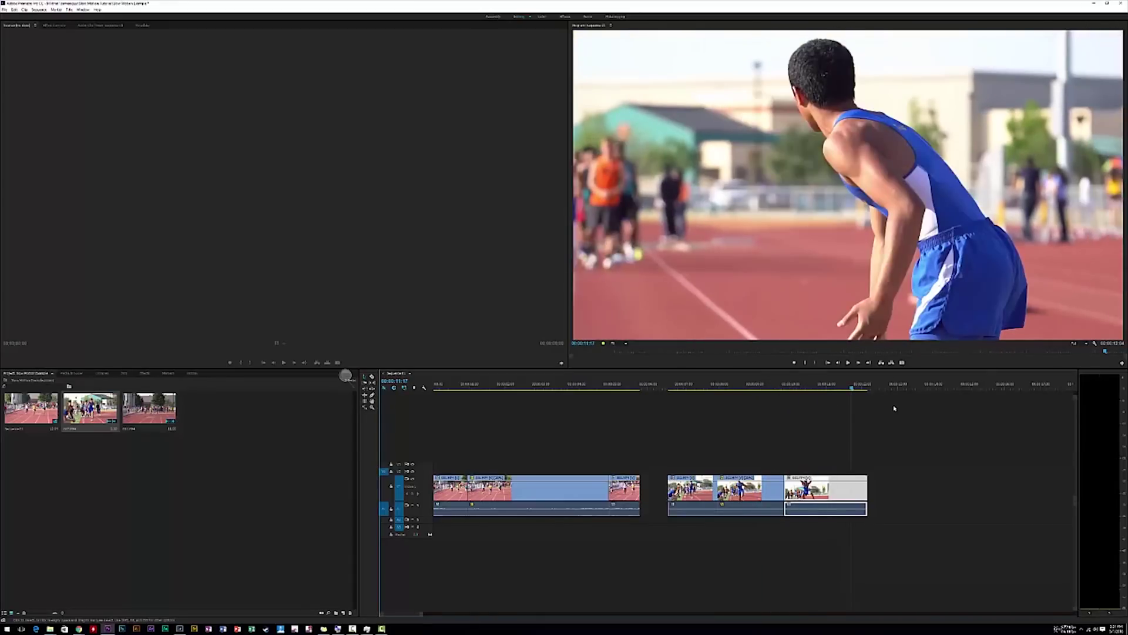